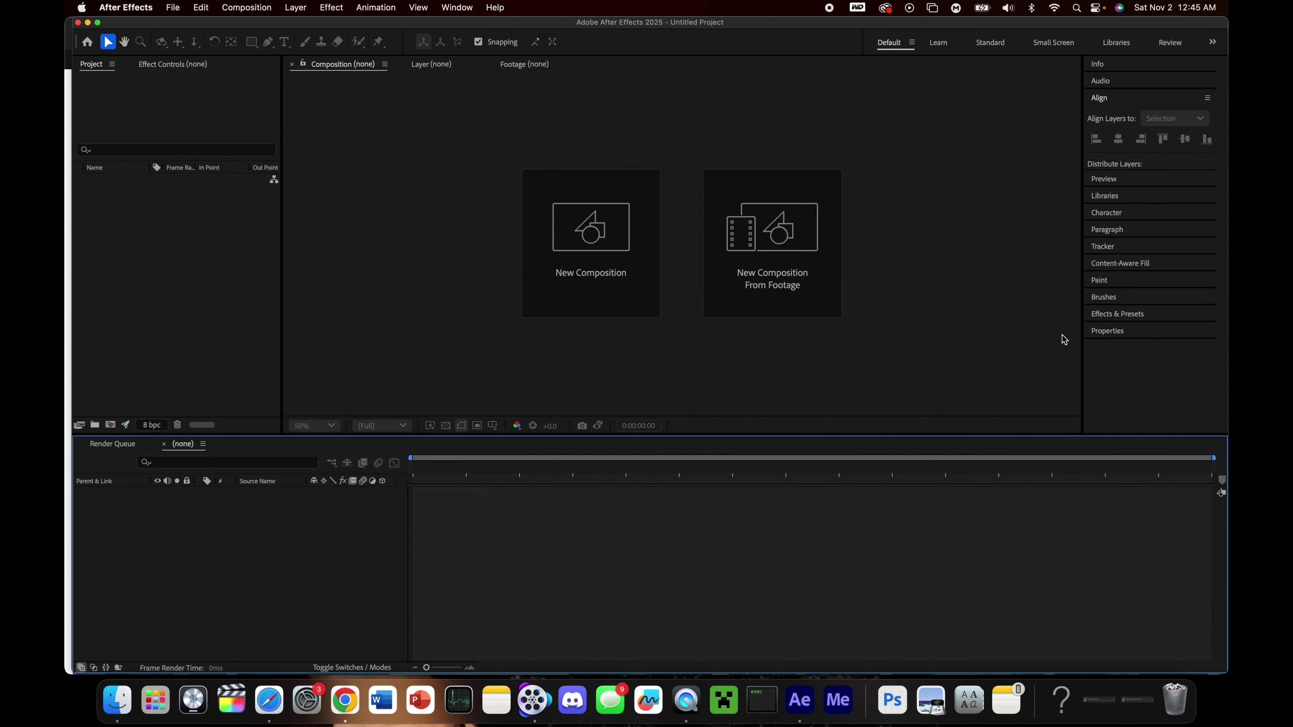
click(534, 699)
click(889, 583)
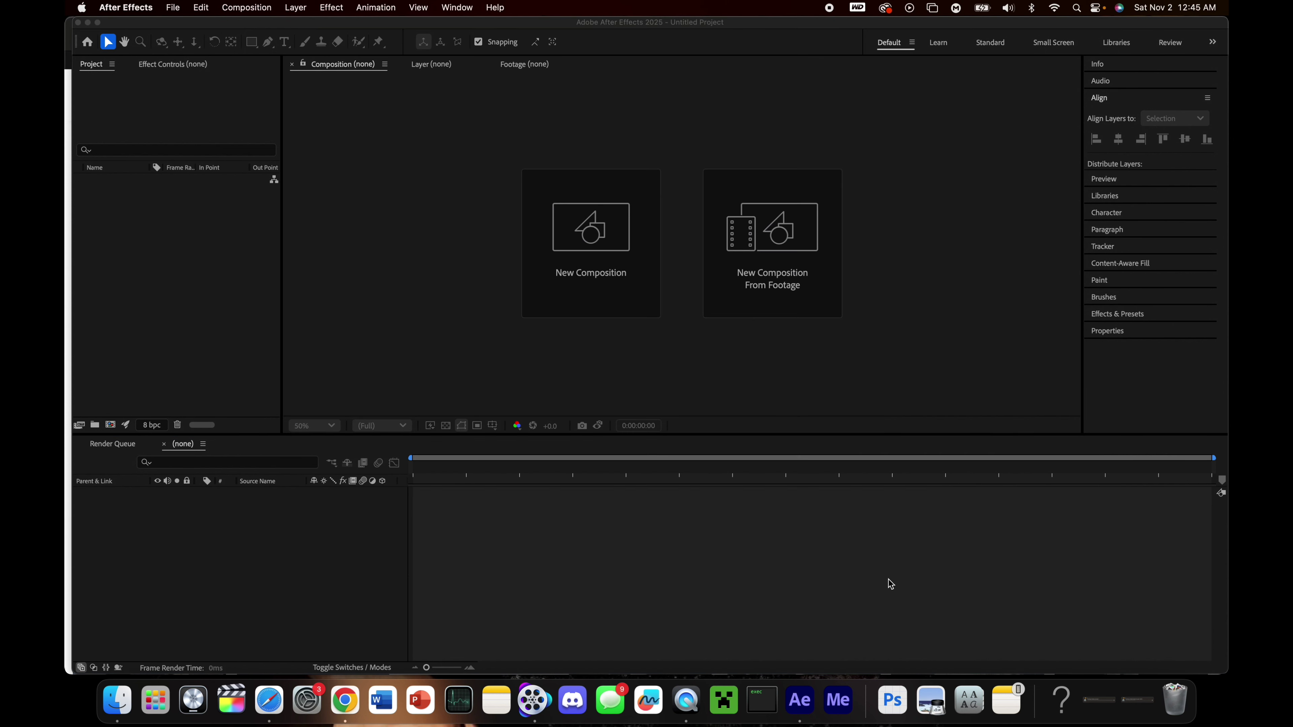
click(772, 239)
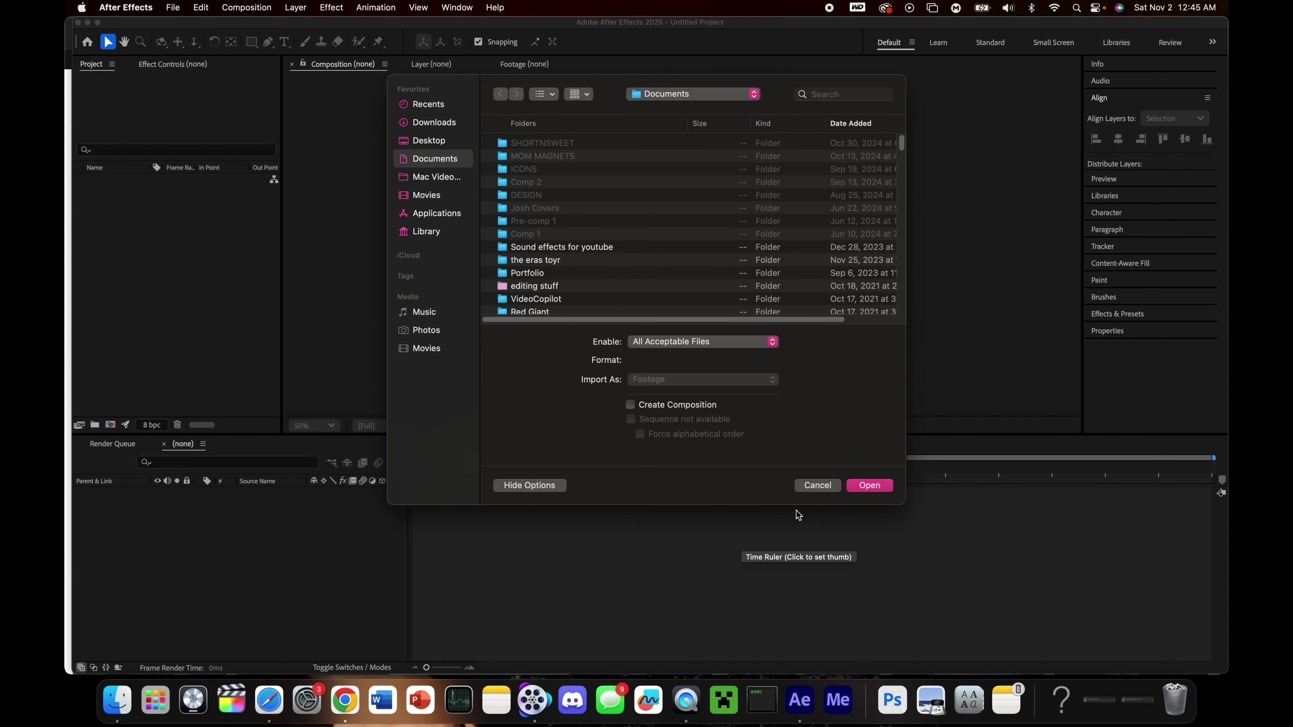
click(810, 489)
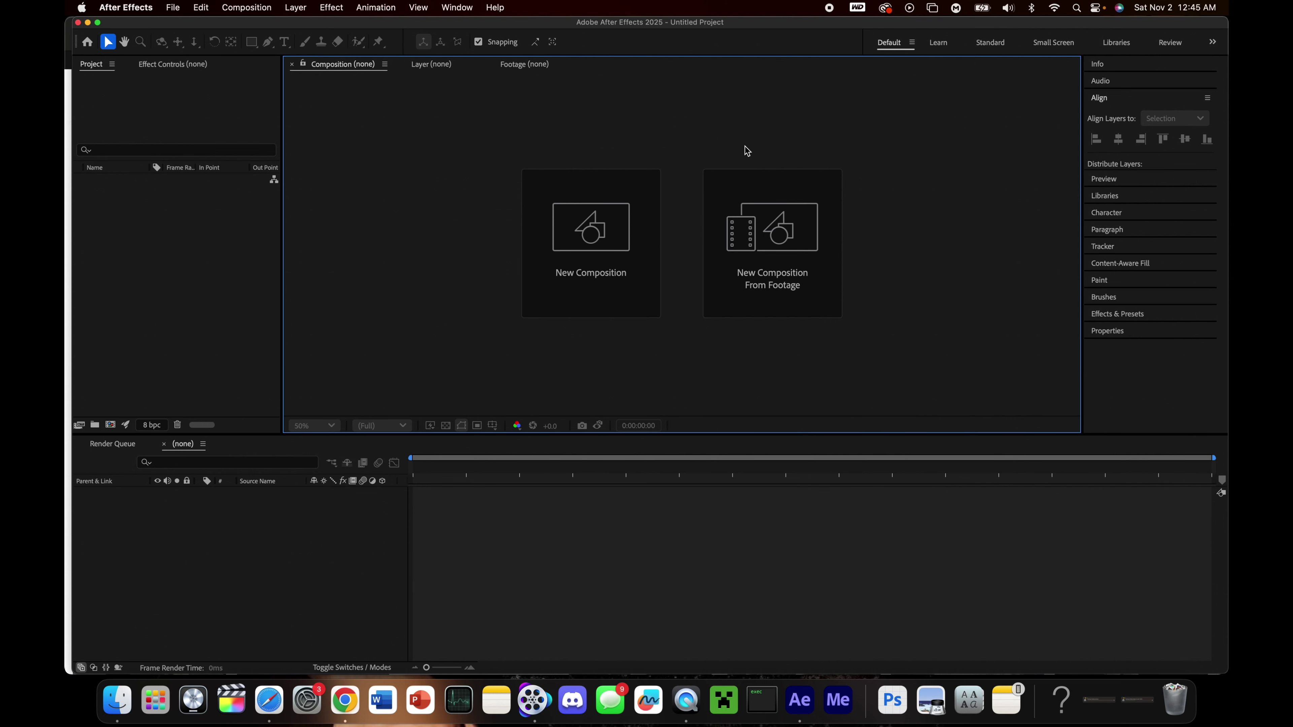
Create a new composition with a width of 1920 px and a height of 1080 px.
click(550, 284)
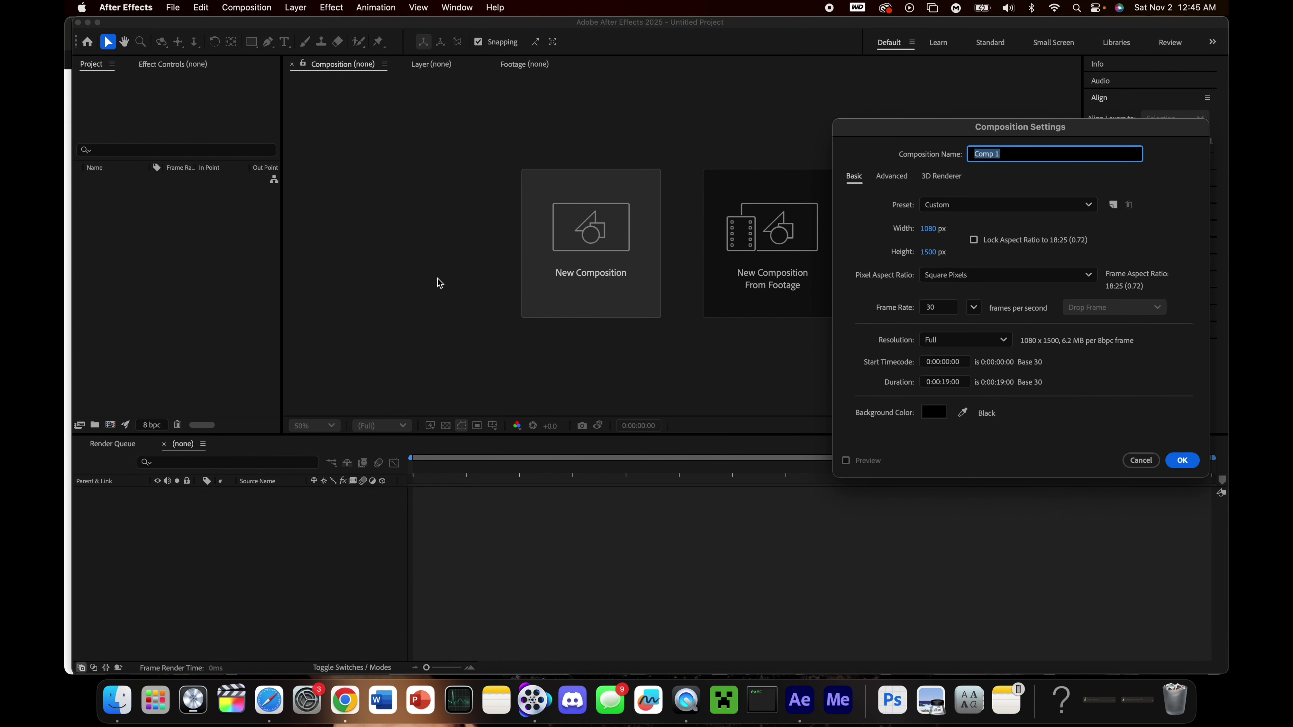
click(924, 229)
text(1920)
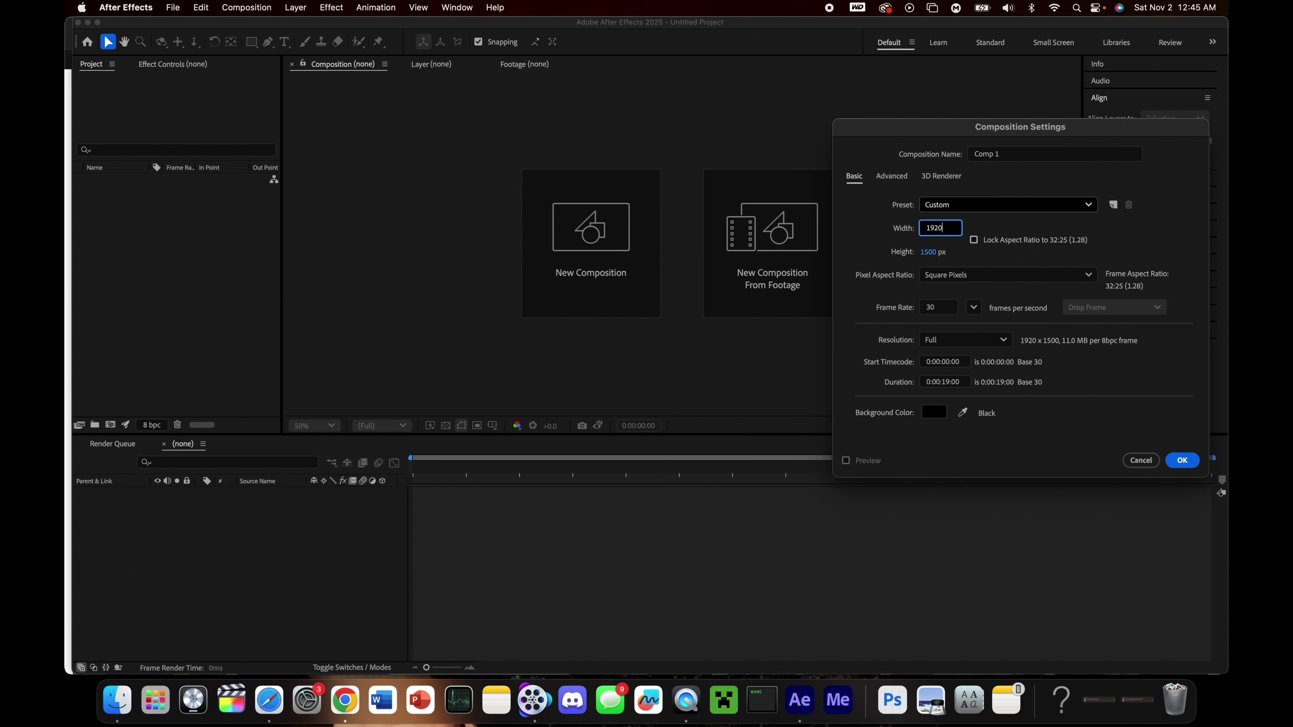
click(928, 252)
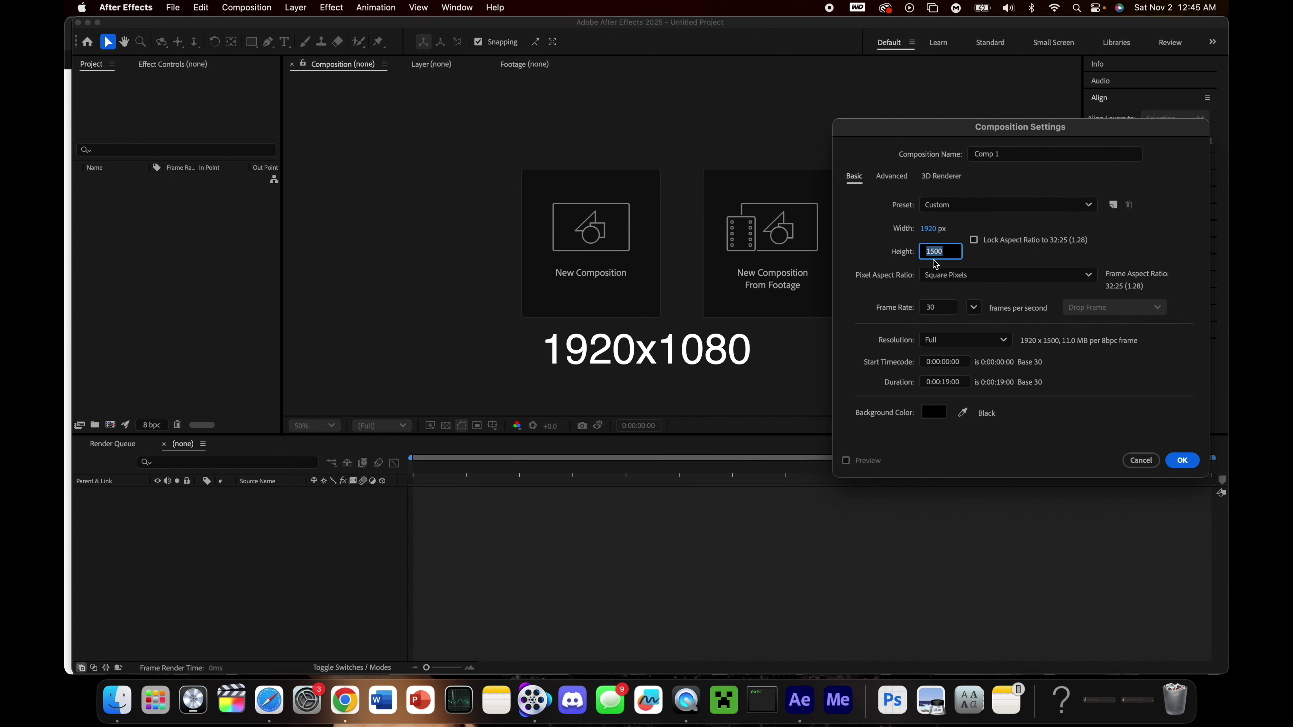
text(1080)
key(Return)
key(Return)
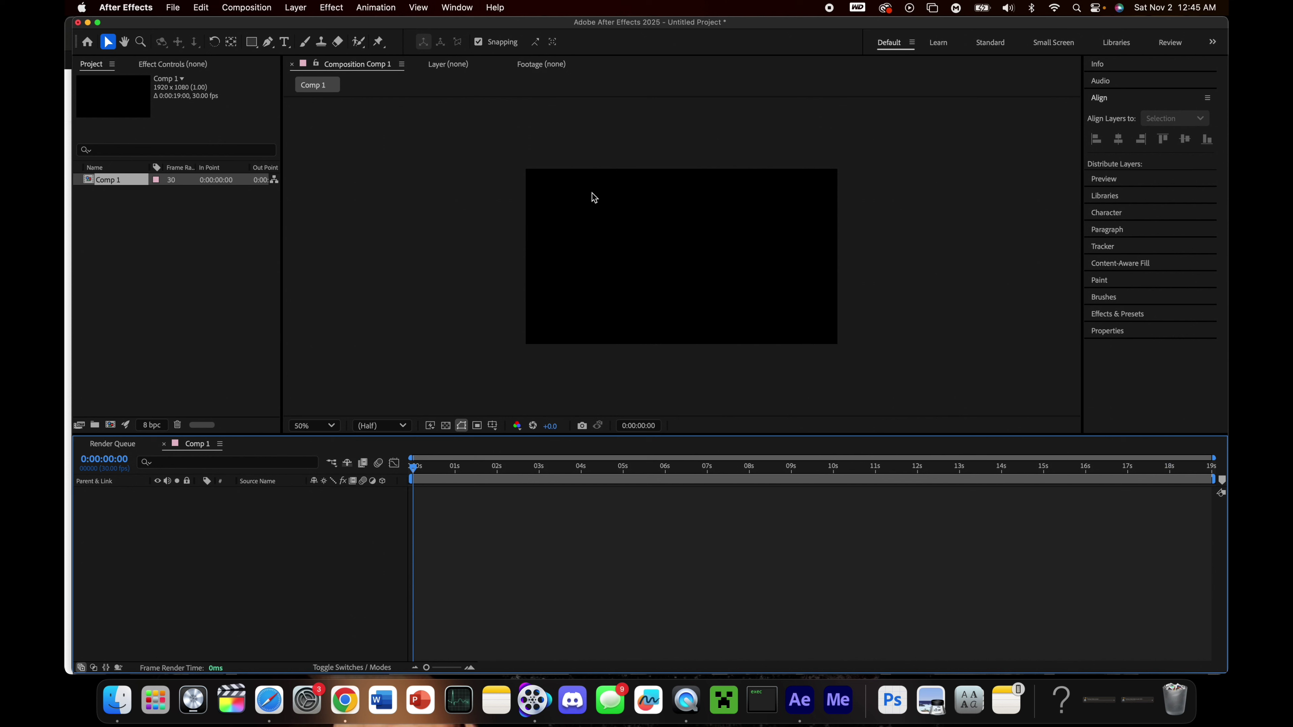
In the composition settings, lock the aspect ratio to 16:9 and scrub the width down to about 599 px.
key(super+k)
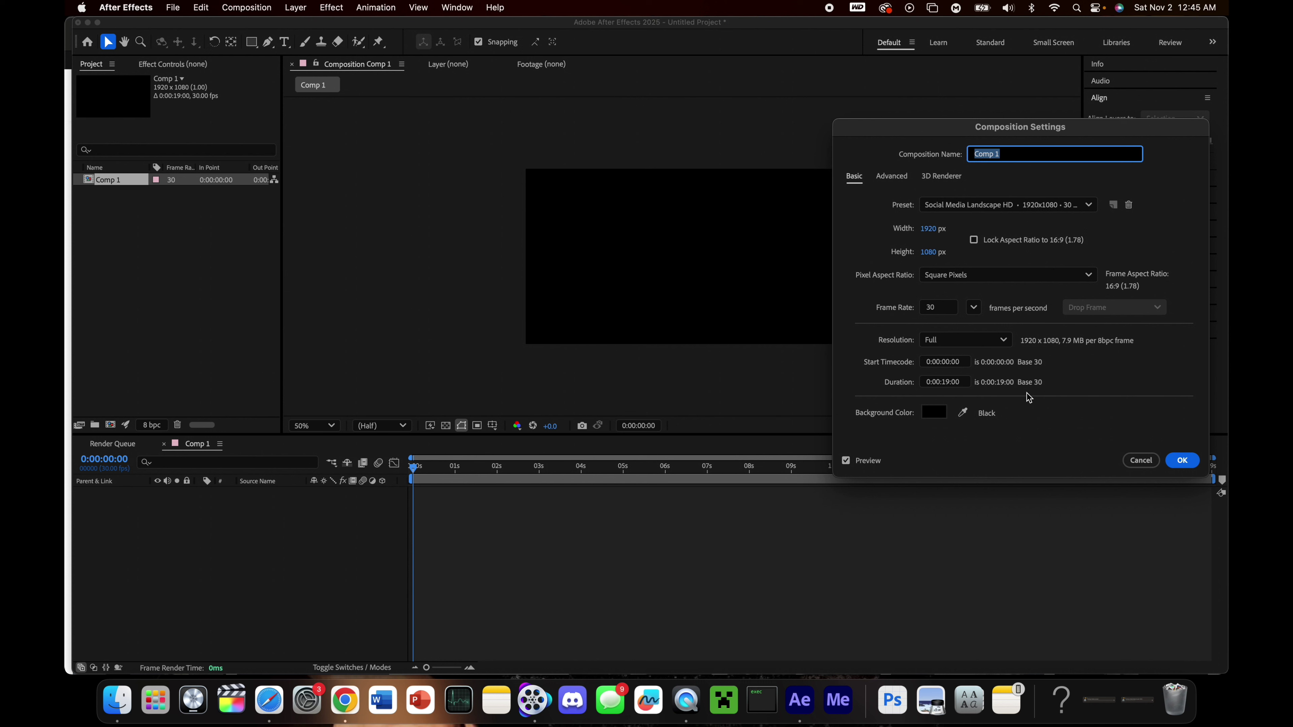
click(927, 310)
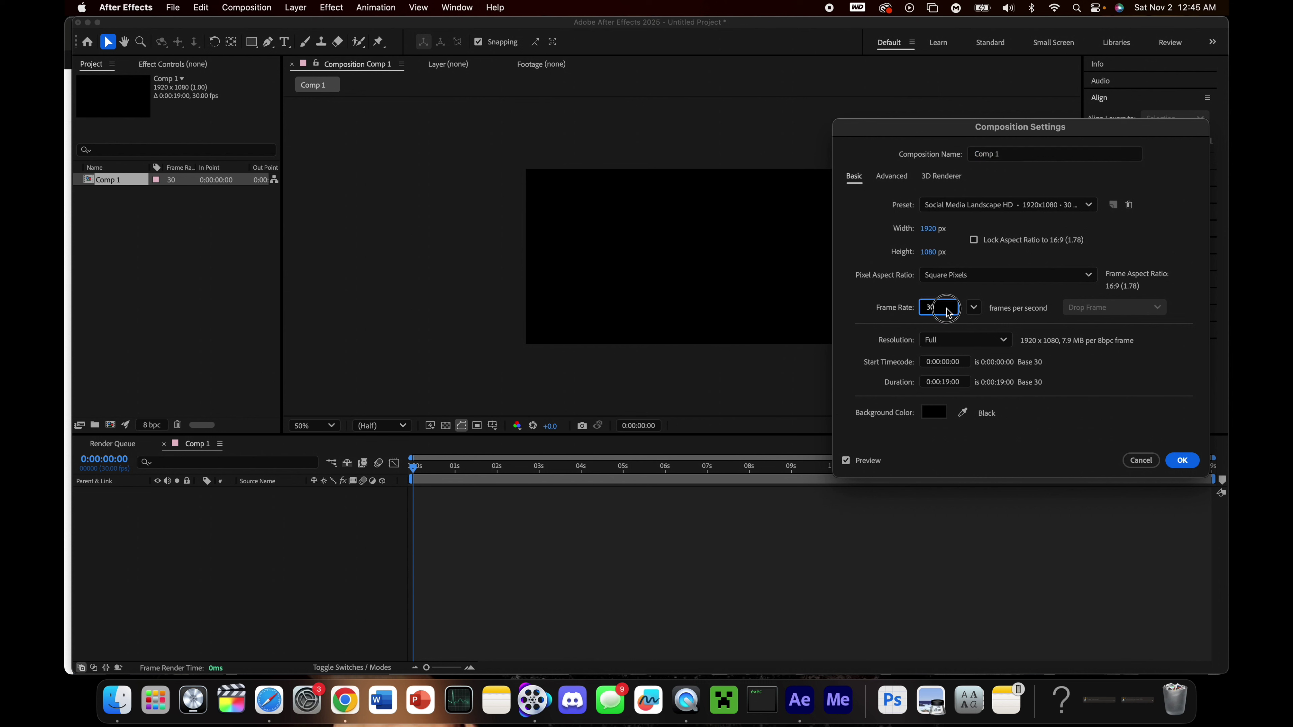
click(935, 345)
click(1096, 223)
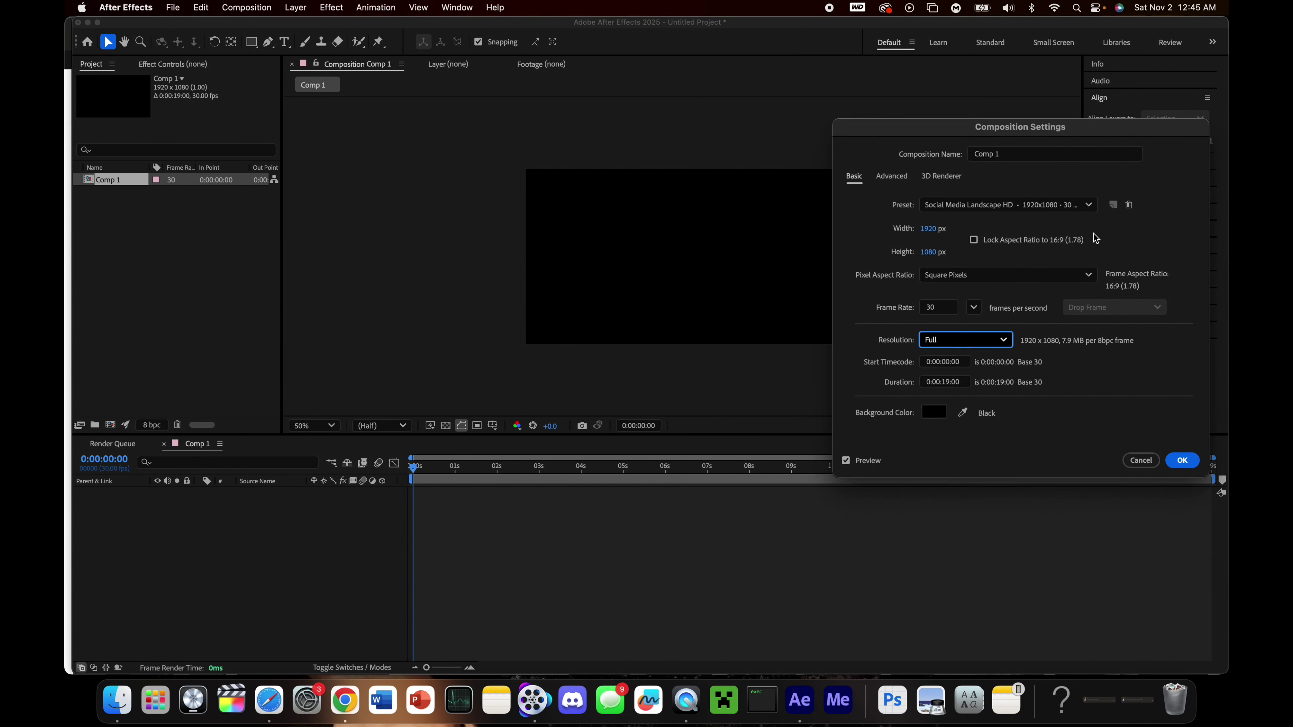
click(991, 241)
drag(932, 230, 707, 222)
drag(941, 234, 705, 219)
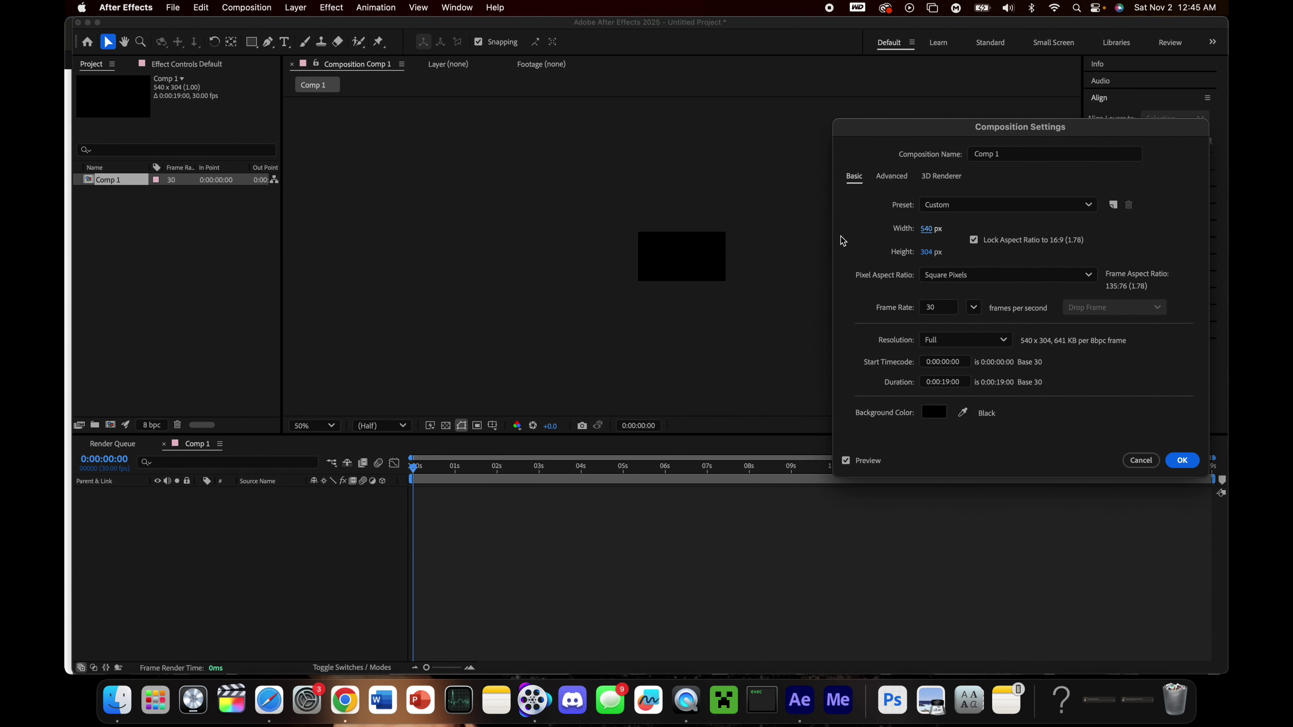
drag(921, 226, 193, 263)
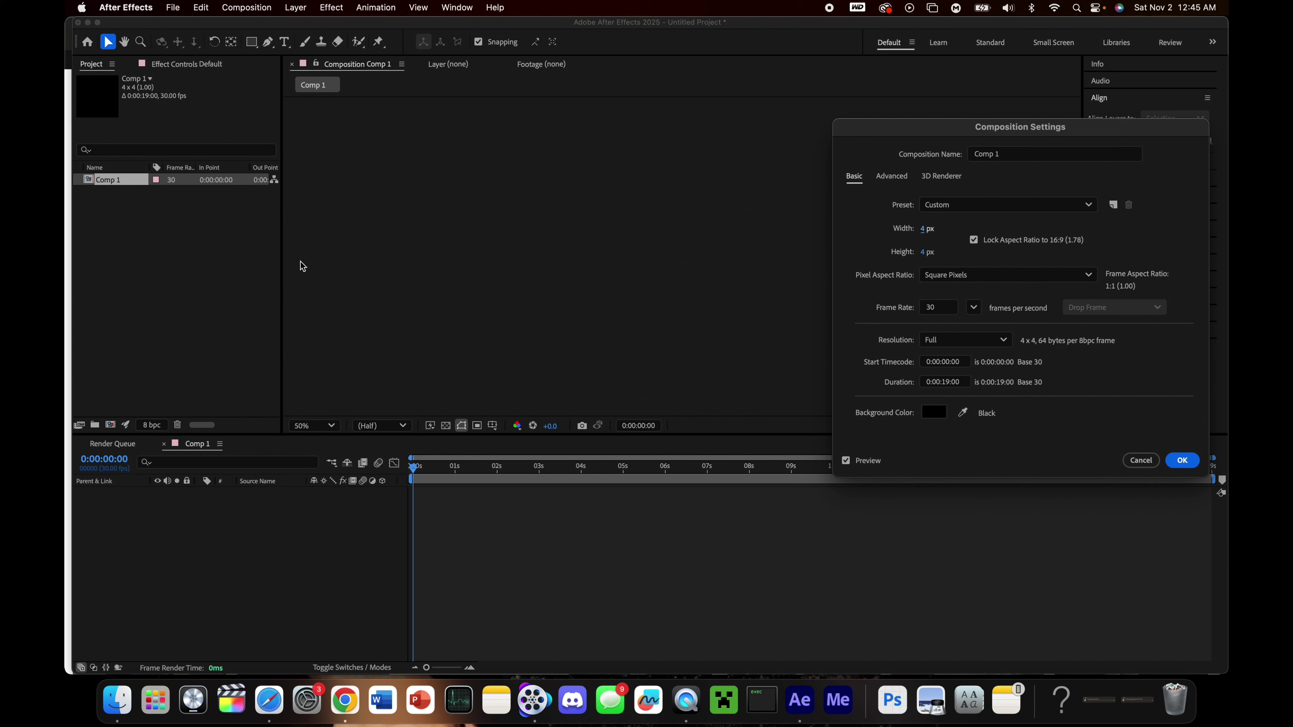
drag(921, 235, 1060, 231)
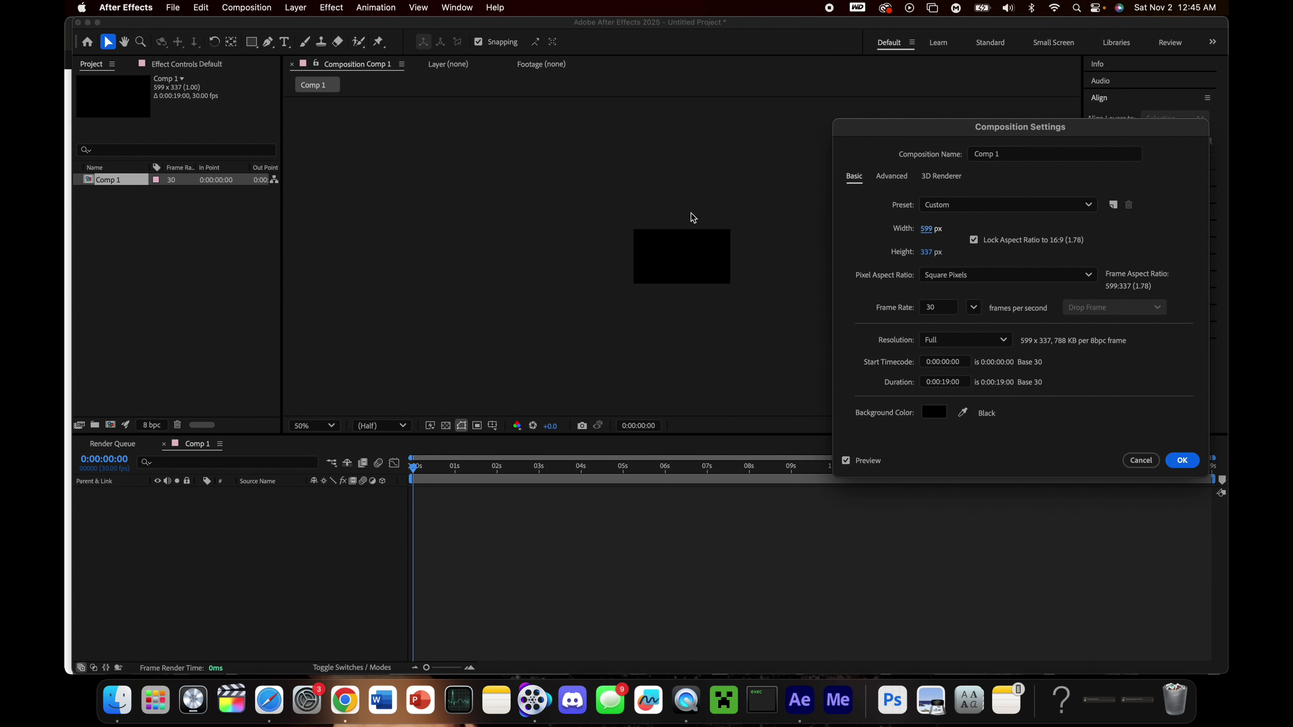
Set the composition's width back to 1920 px and unlock the aspect ratio.
click(931, 229)
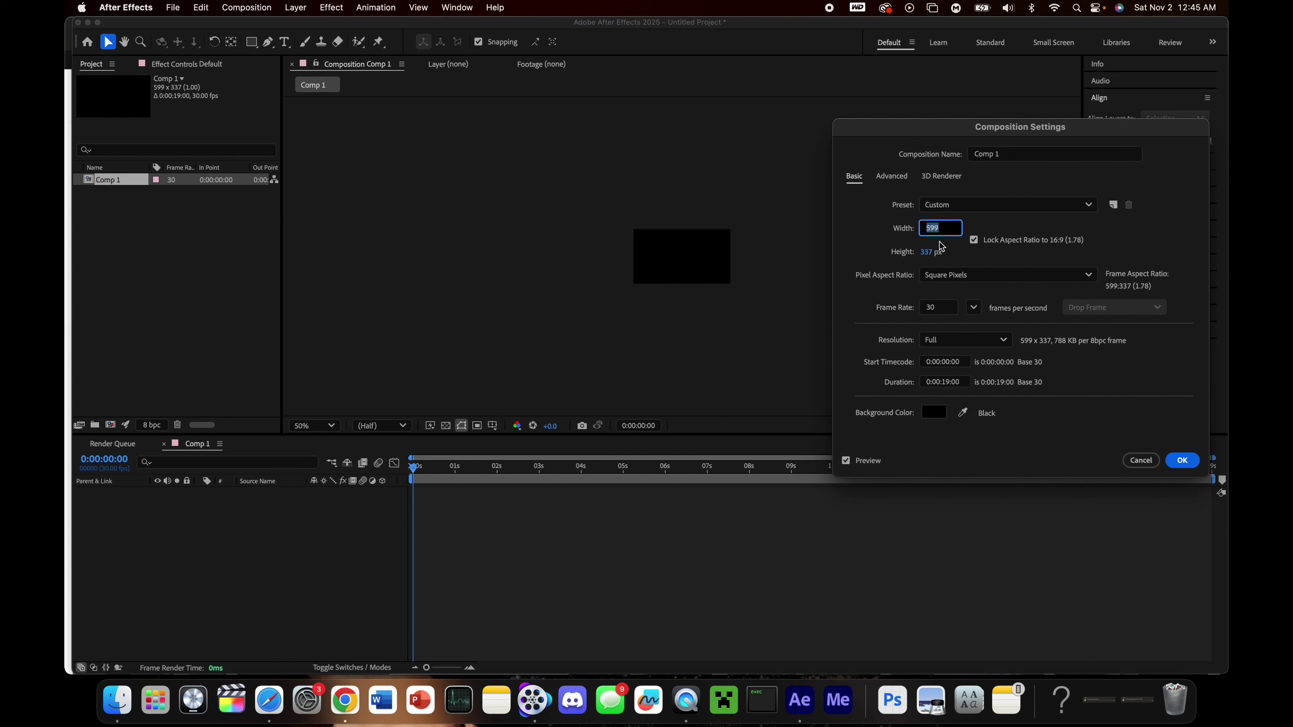
text(1920)
key(Tab)
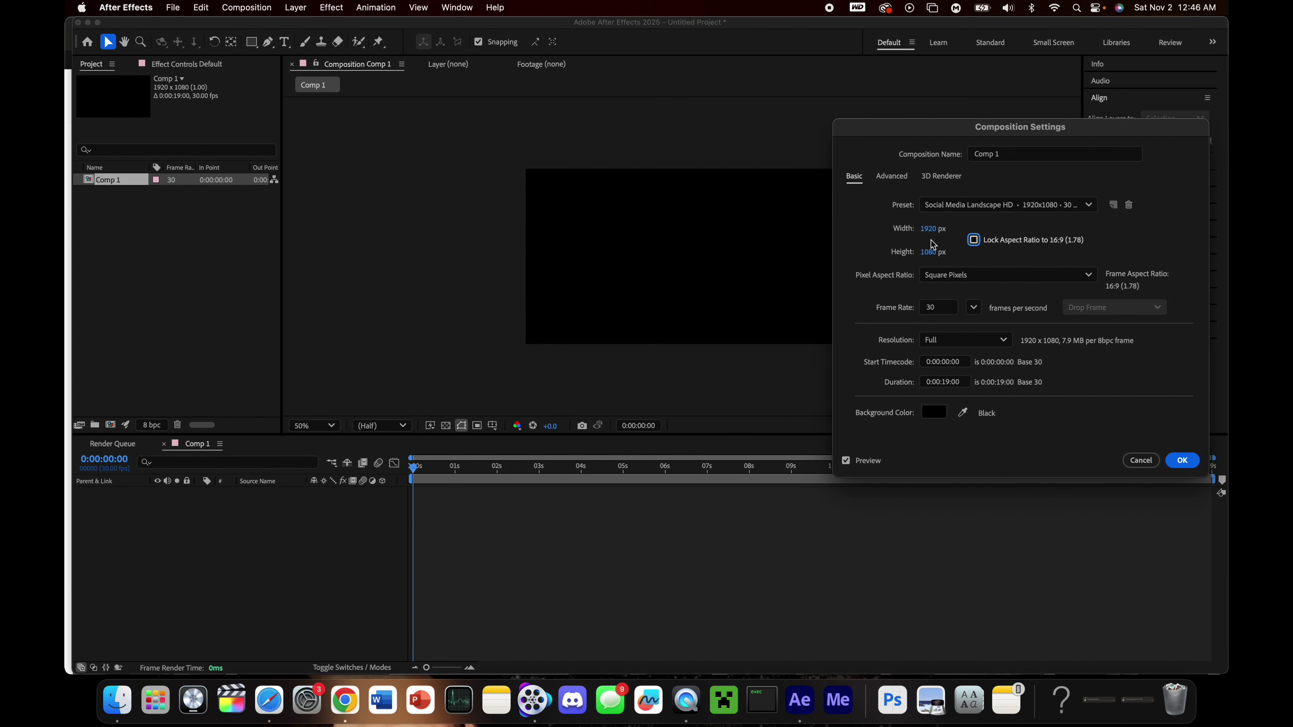
Change the composition to a vertical 1080 x 1920 px frame and apply the settings.
click(930, 252)
text(1920)
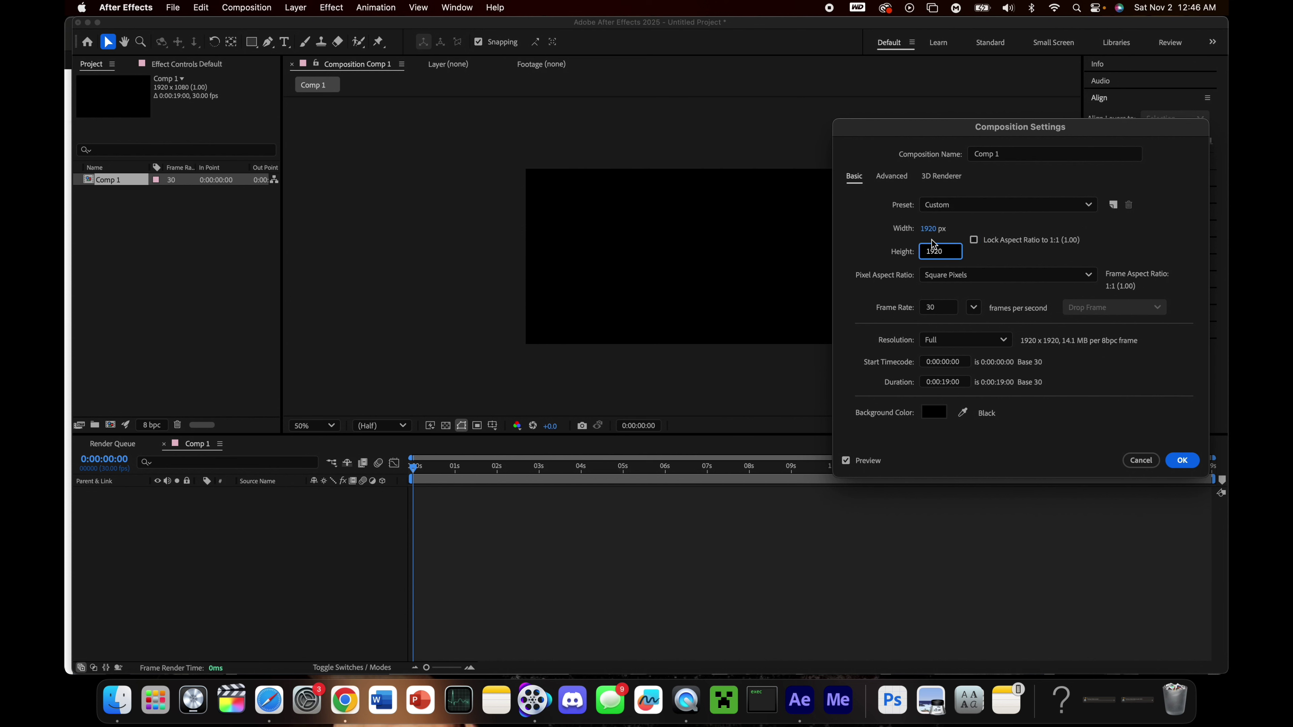
click(931, 229)
text(1080)
key(Return)
key(Return)
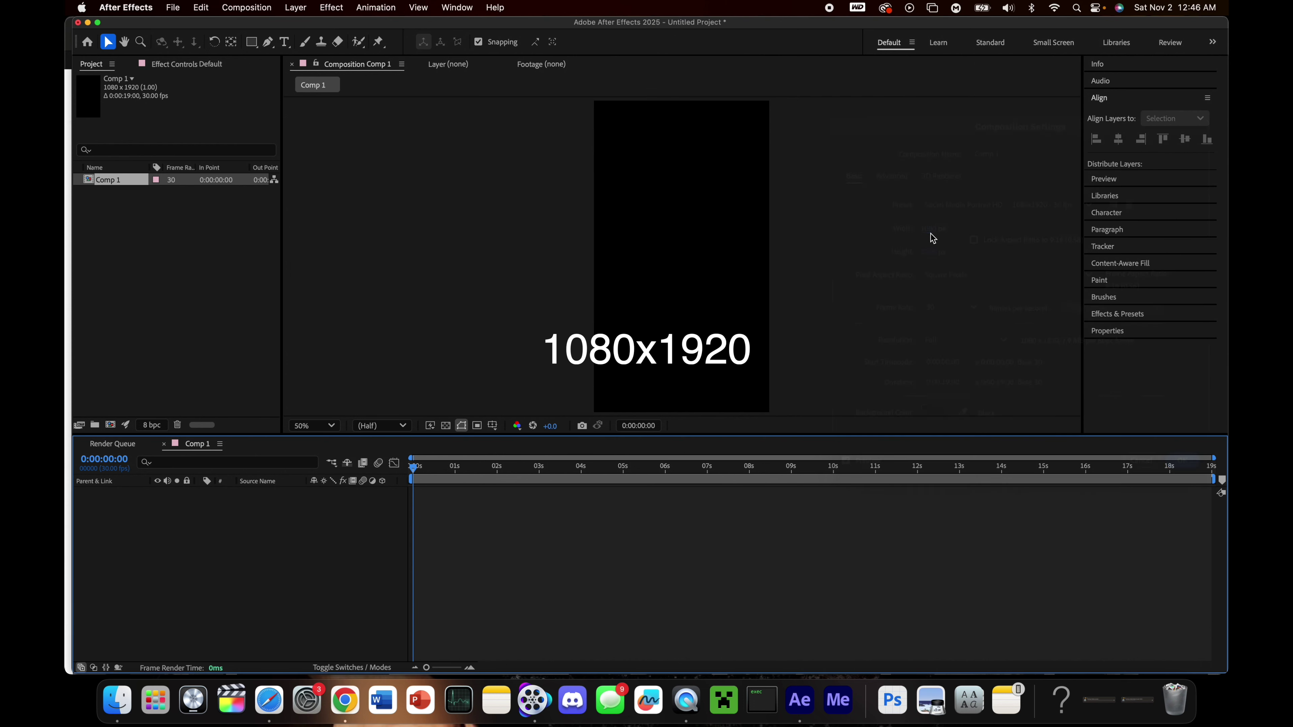
Reopen the composition settings, set the height to 1080 px and lock the aspect ratio to 1:1.
key(super+k)
click(936, 228)
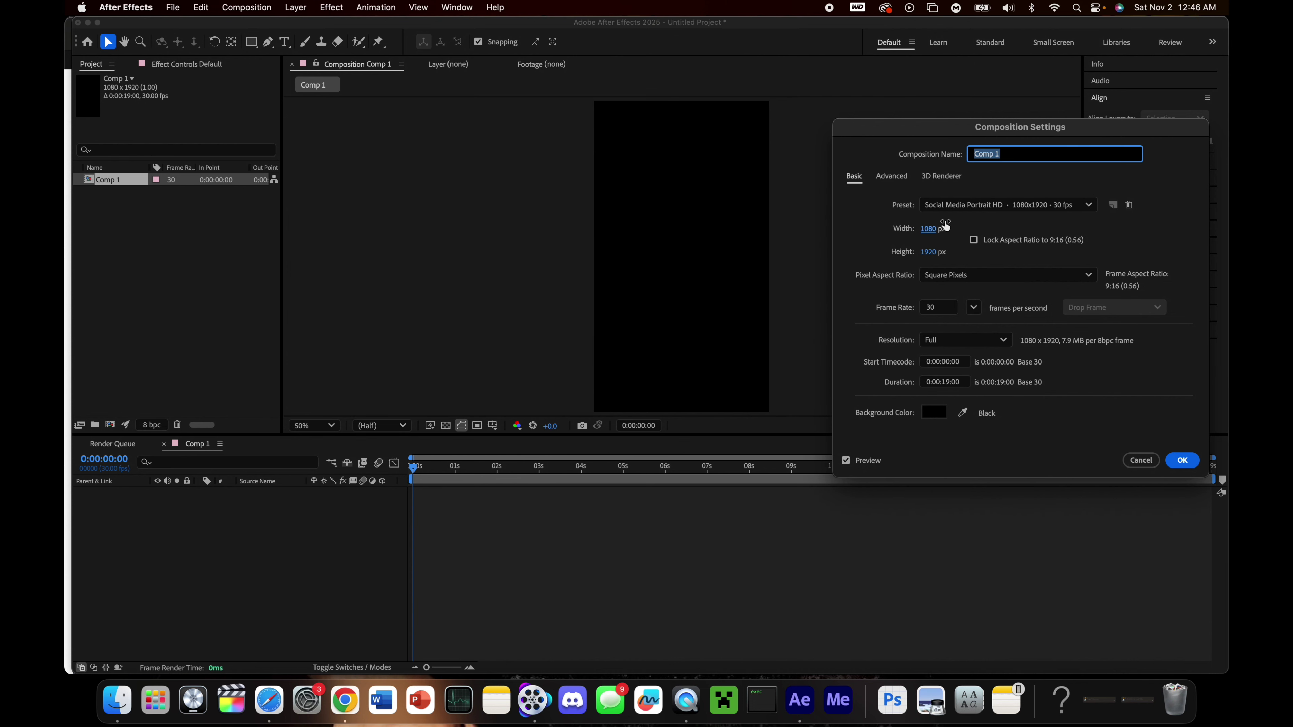
click(931, 251)
text(1080)
click(1031, 240)
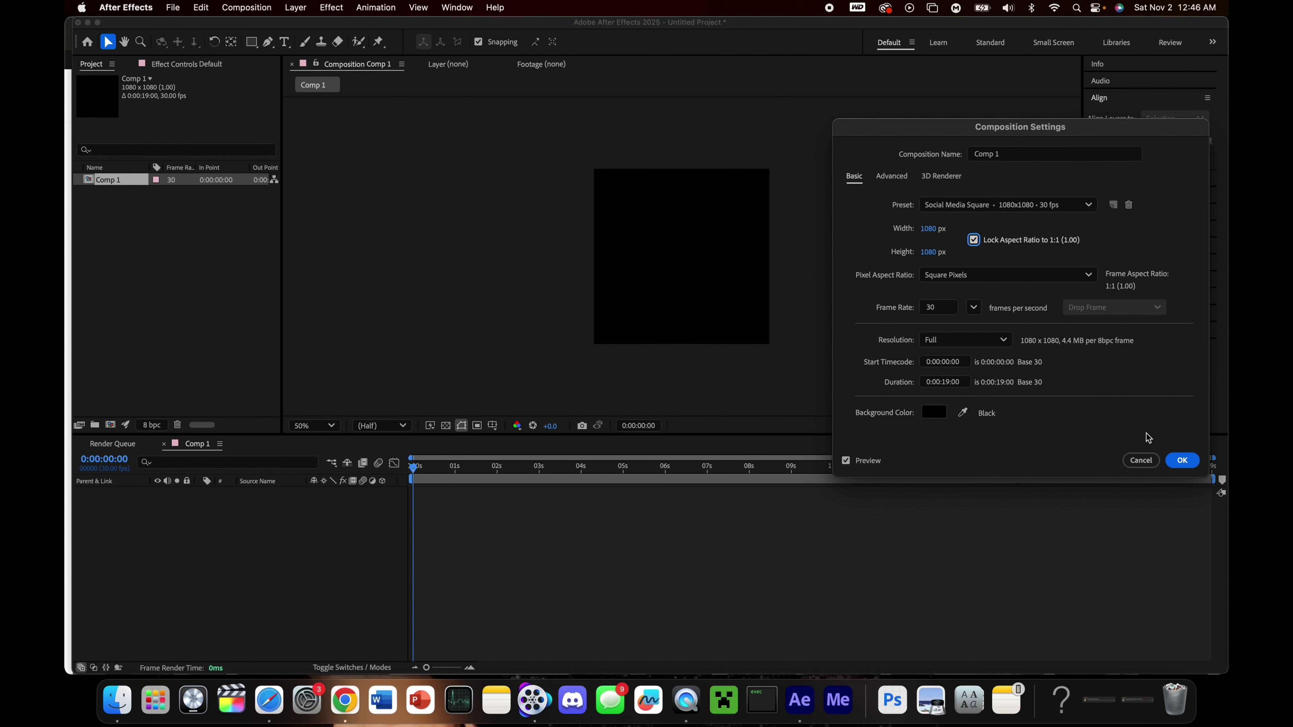
Unlock the 1:1 aspect ratio and set the composition's width to 1500 px.
click(935, 230)
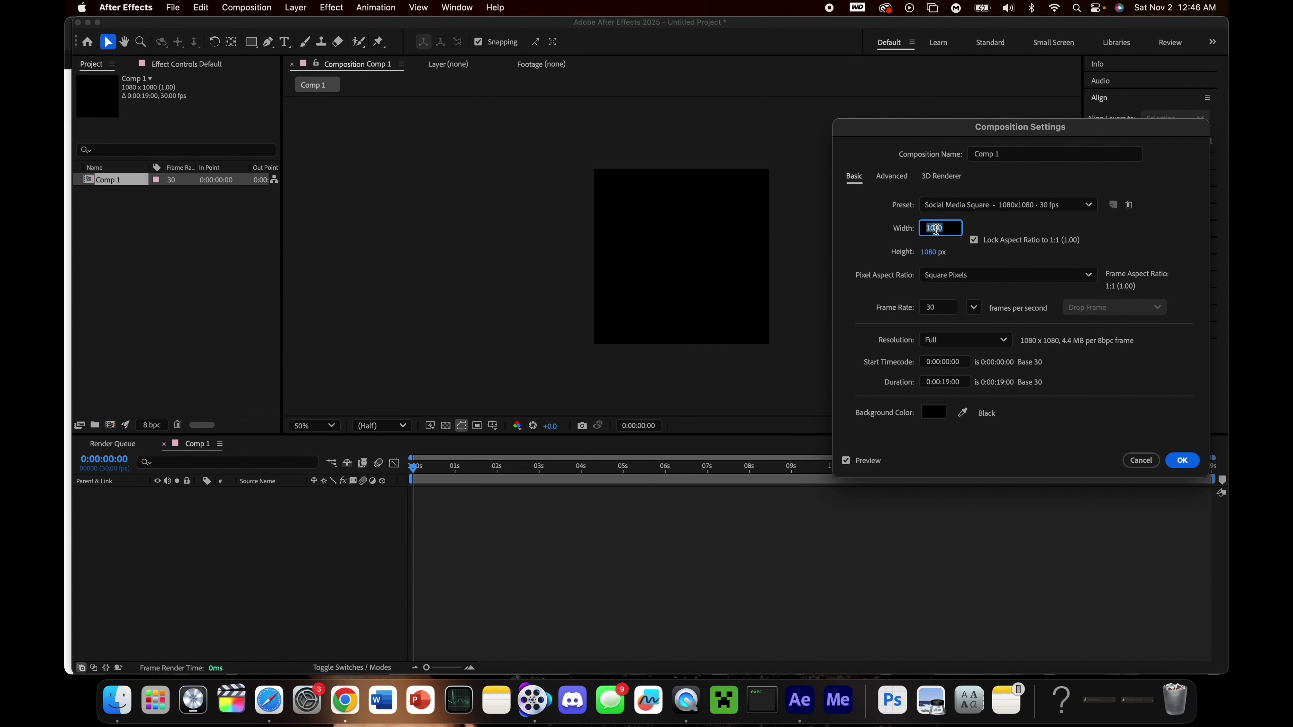
key(Return)
click(1006, 237)
click(1004, 238)
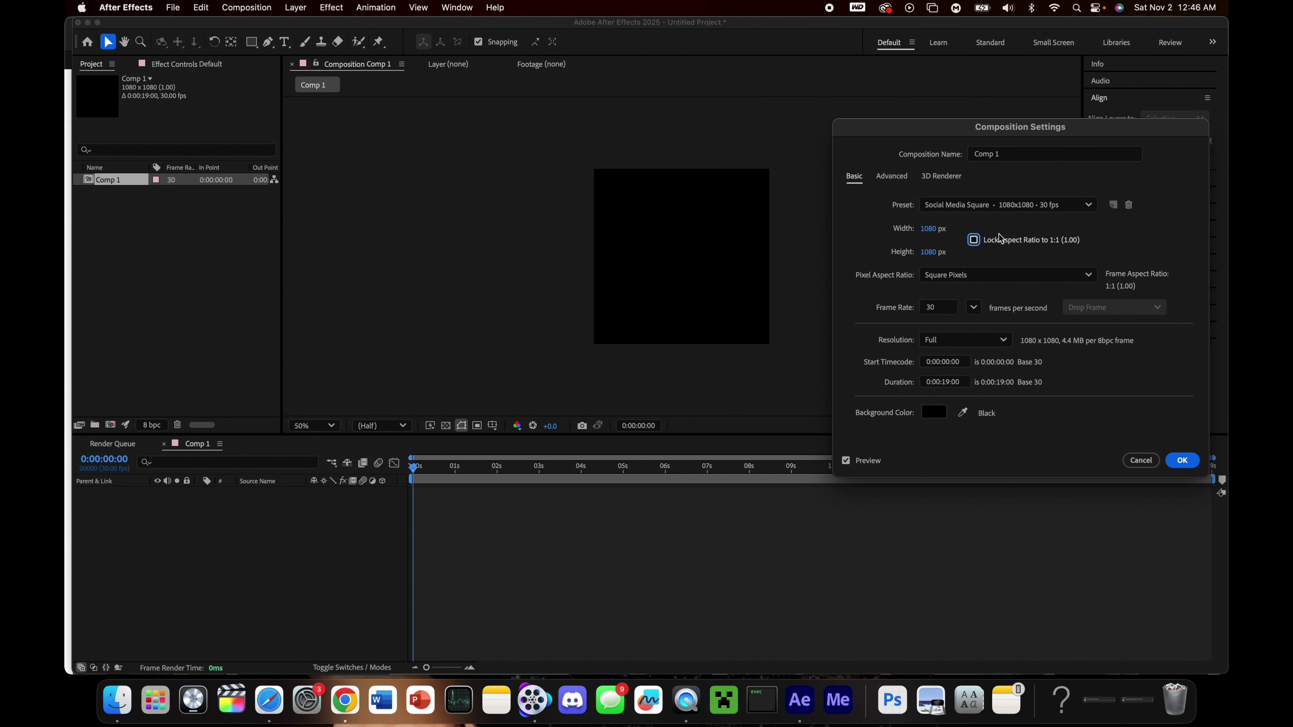
click(933, 228)
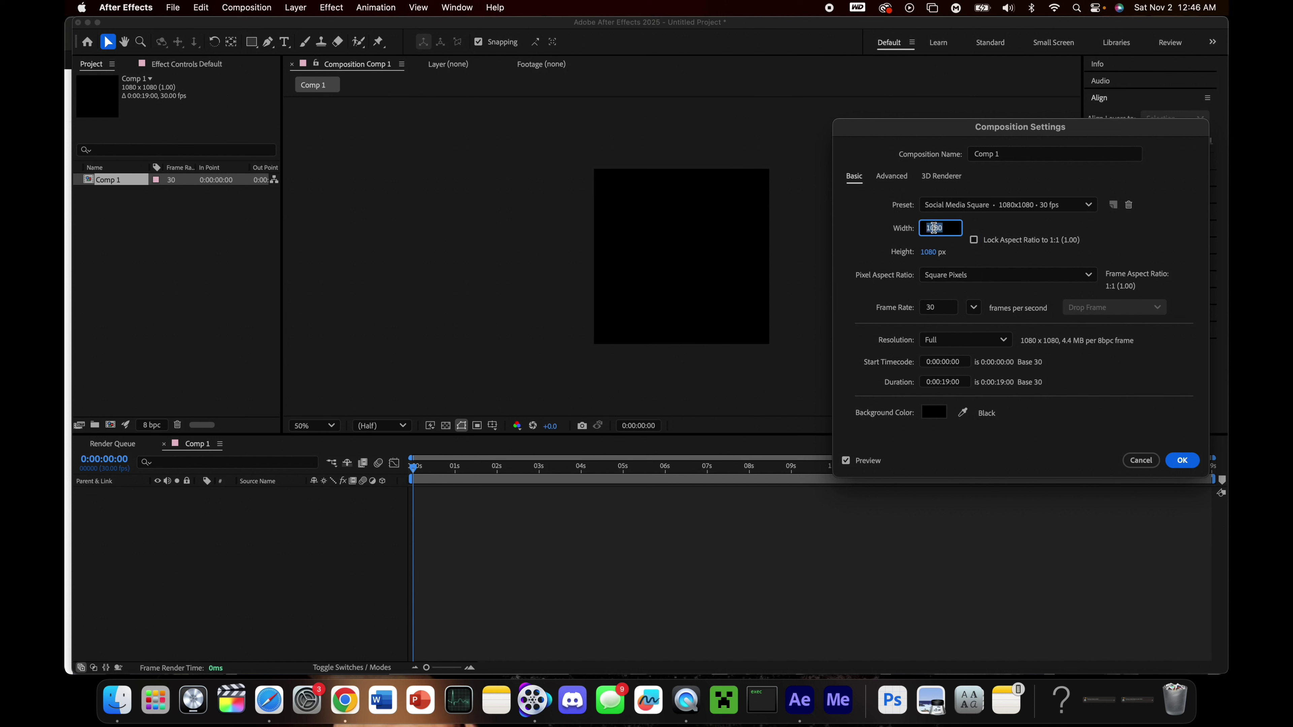
text(1500)
key(Tab)
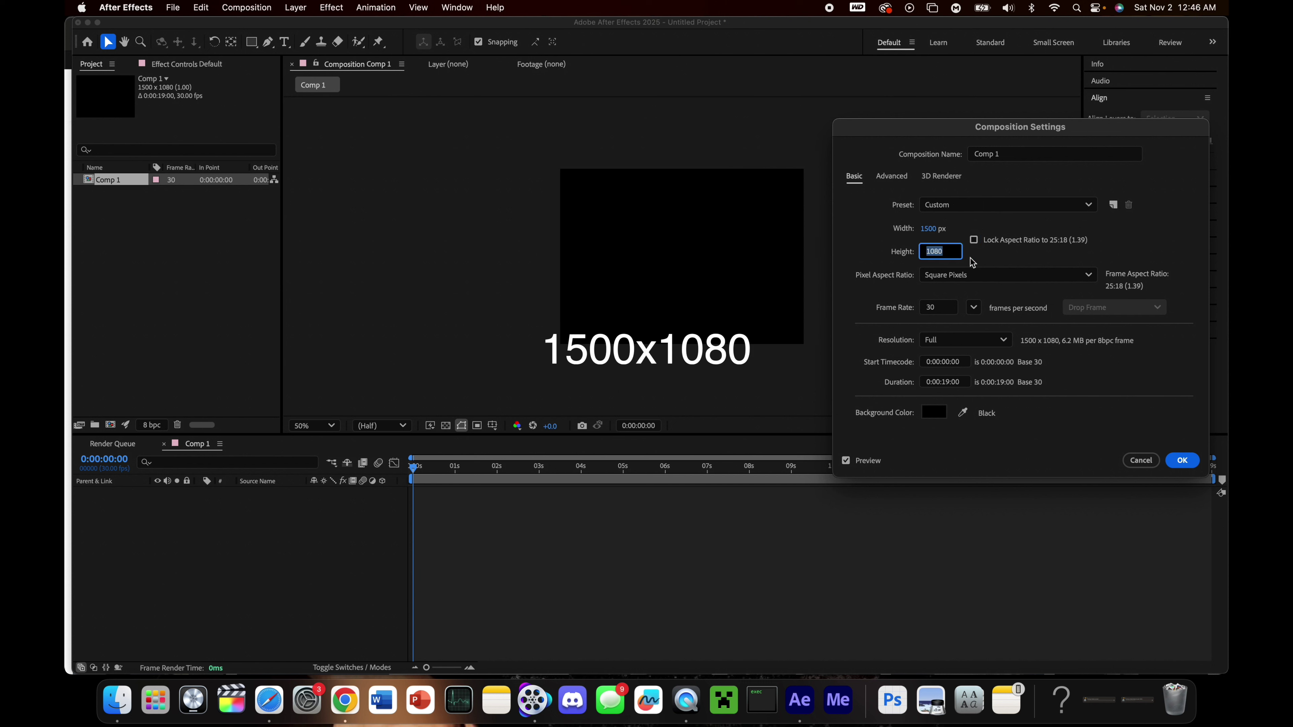
Set the composition's width to 1250 px and apply the settings.
click(935, 236)
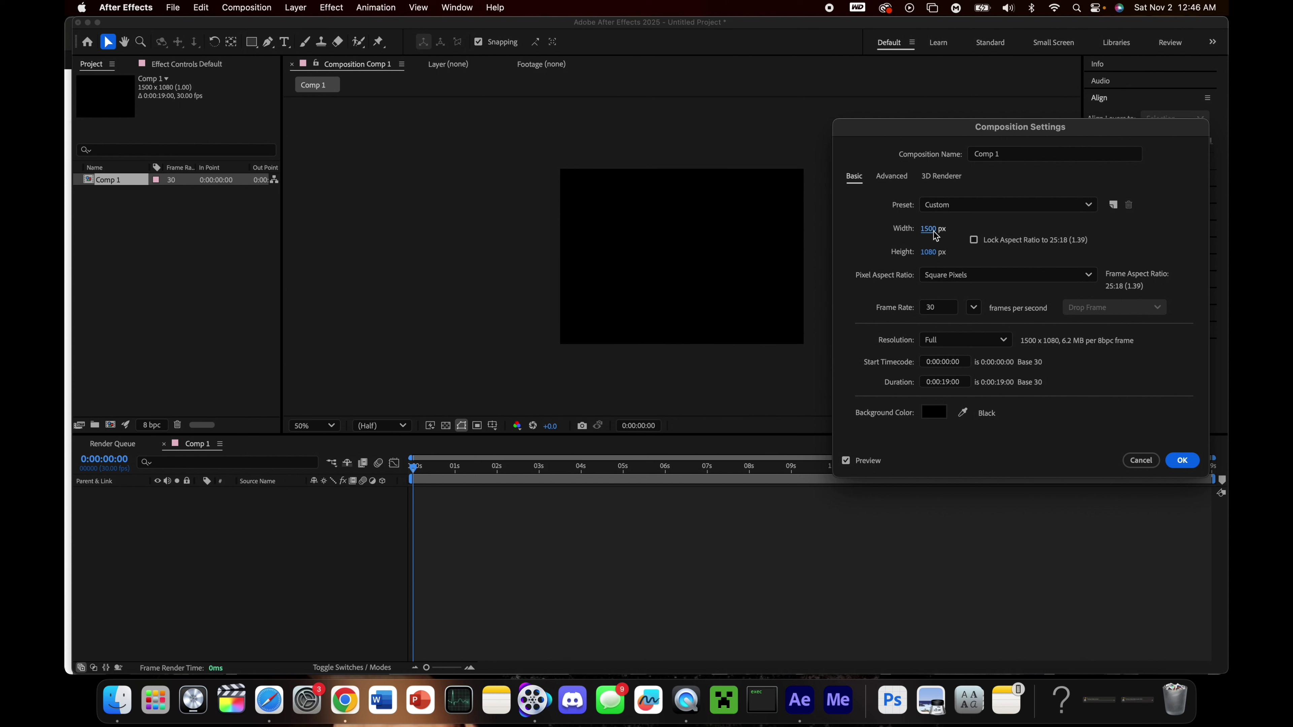
click(936, 235)
text(1250)
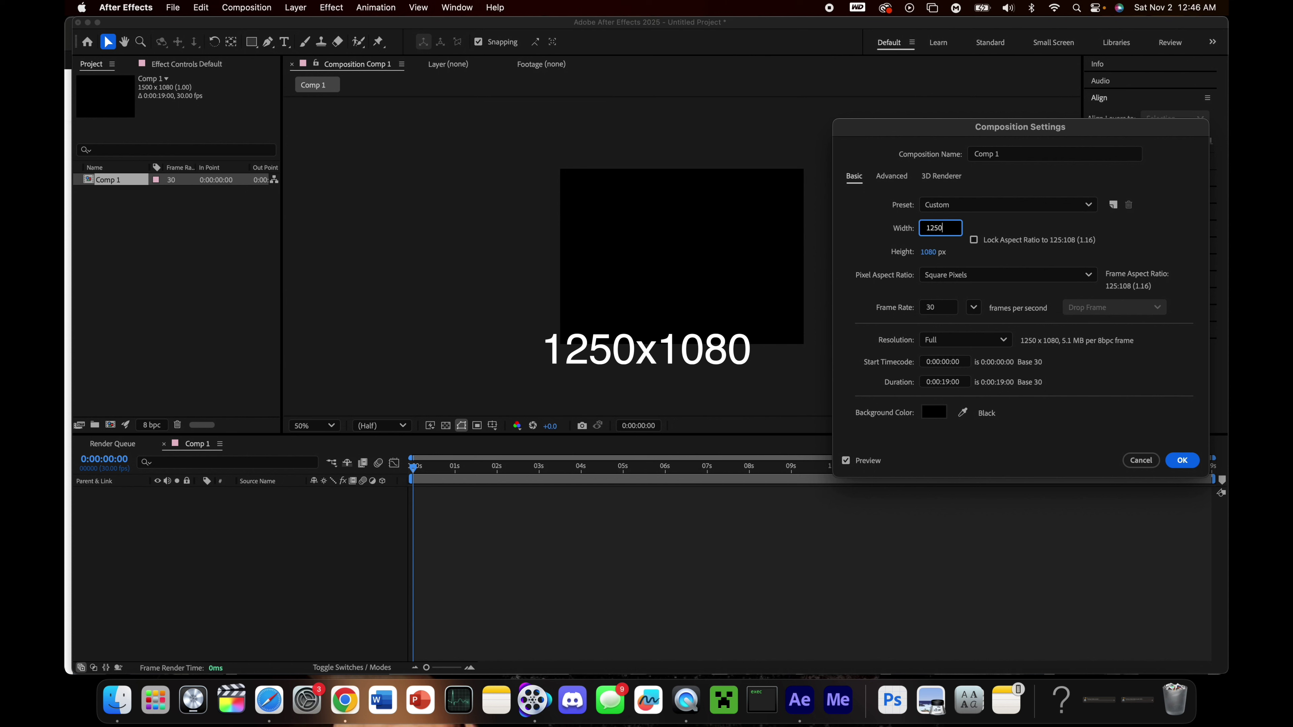
key(Return)
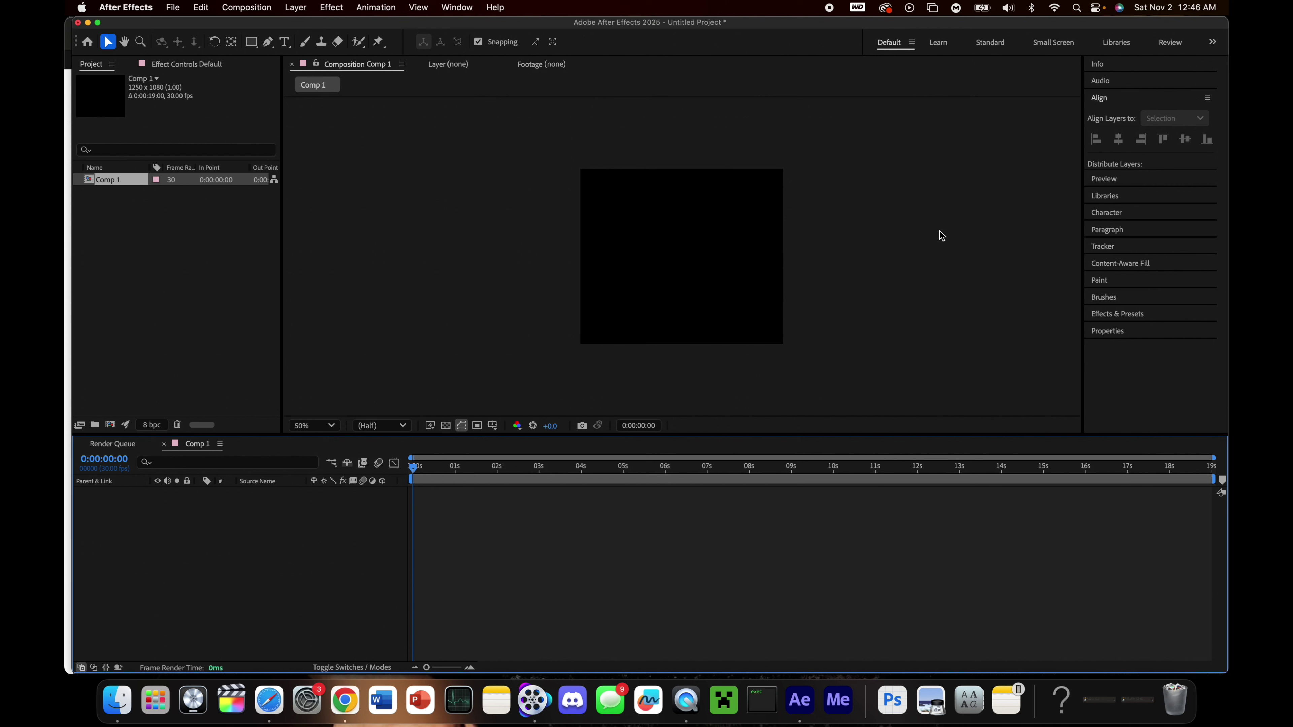
Undo the composition size changes and the creation of the composition.
key(super+z)
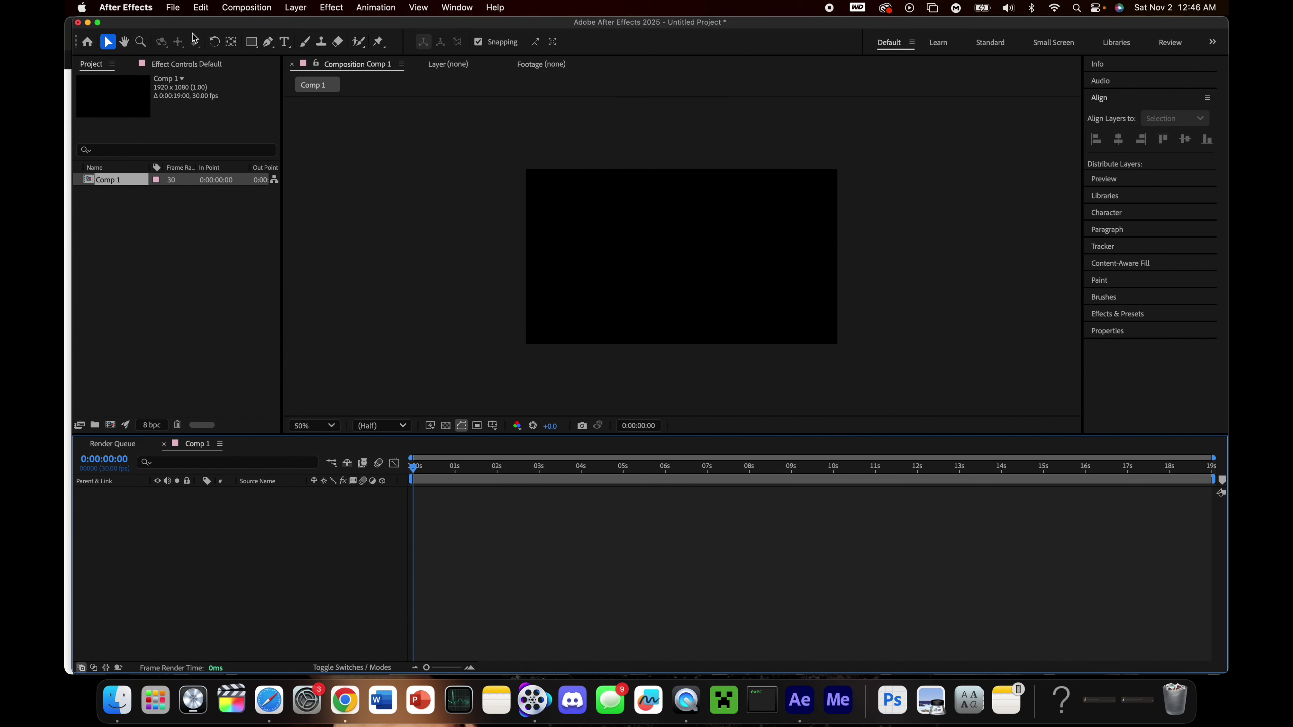
key(super+z)
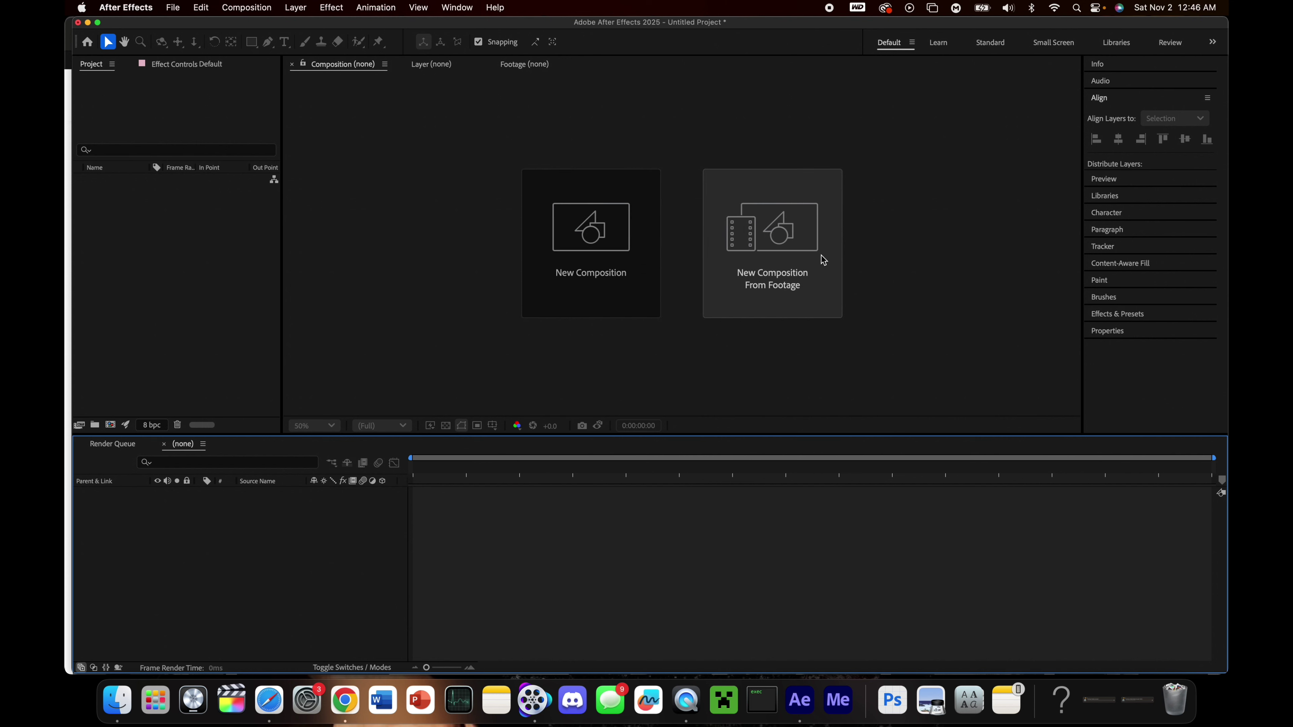
Create a new composition from the footage file "Video by se1iqs (1).mp4" in the Documents folder.
click(780, 247)
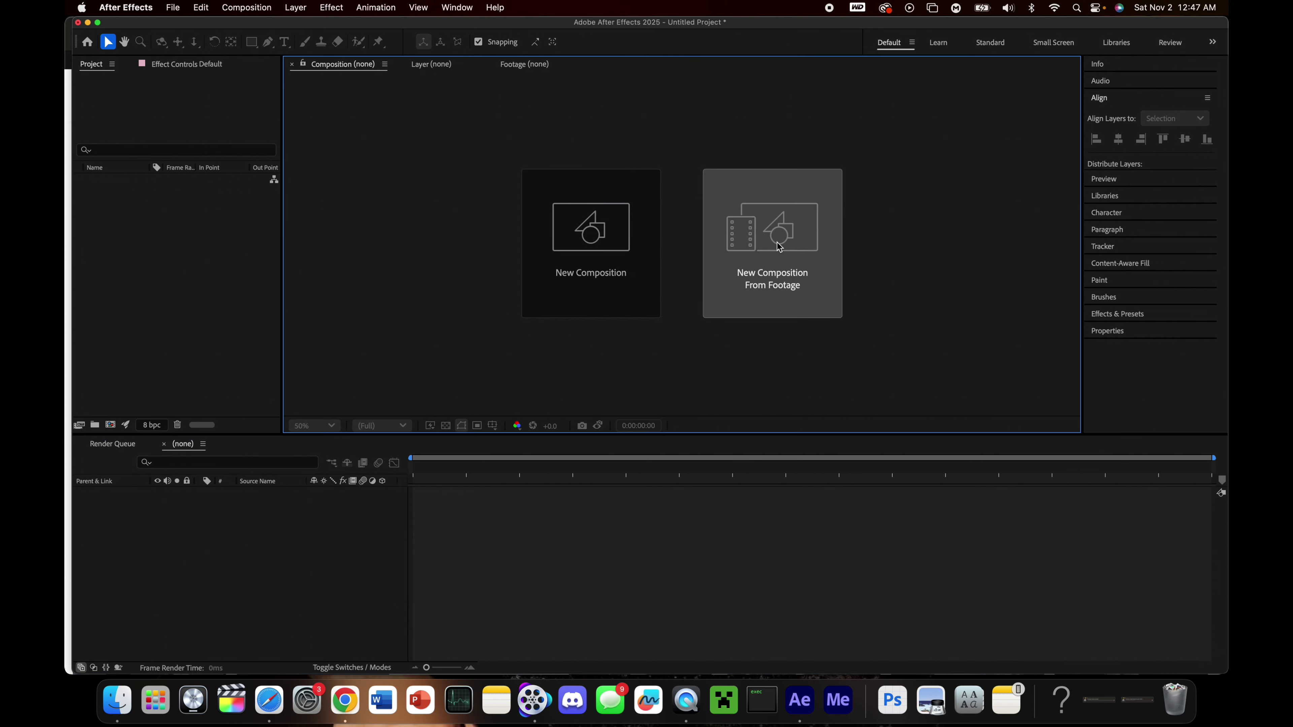
scroll(569, 215, down, 10)
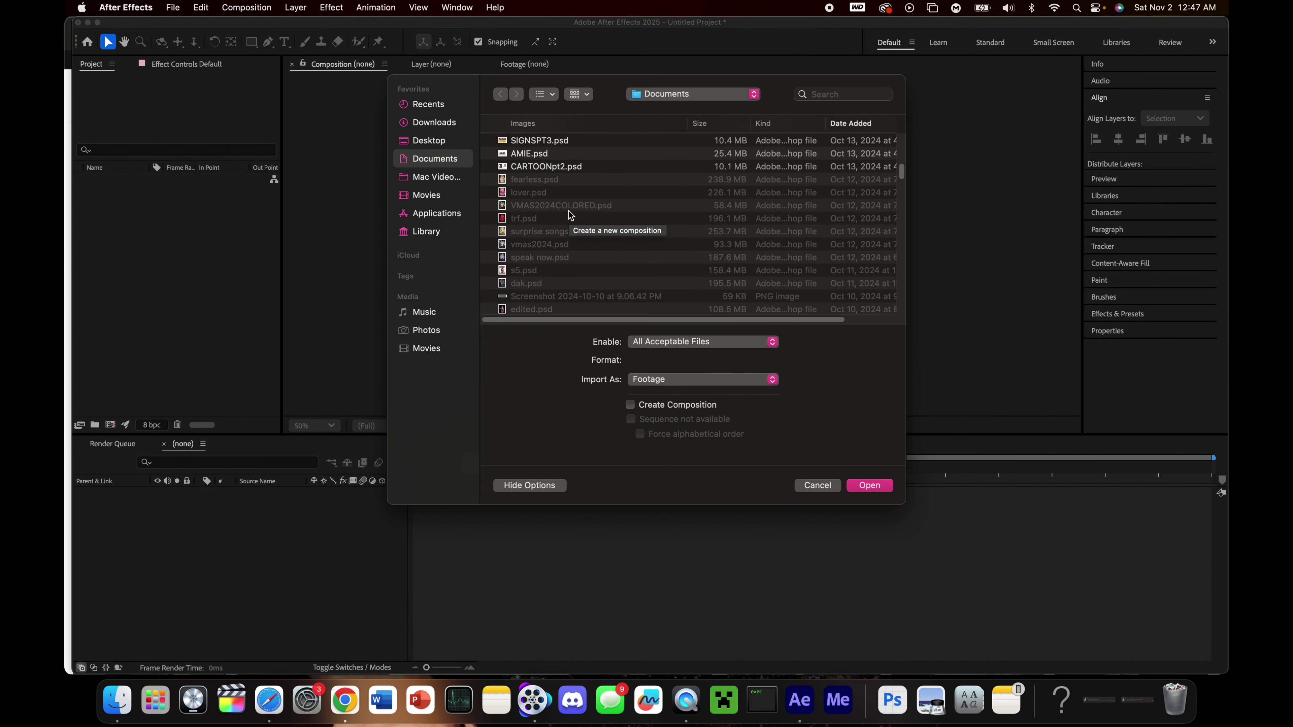
scroll(569, 221, down, 3)
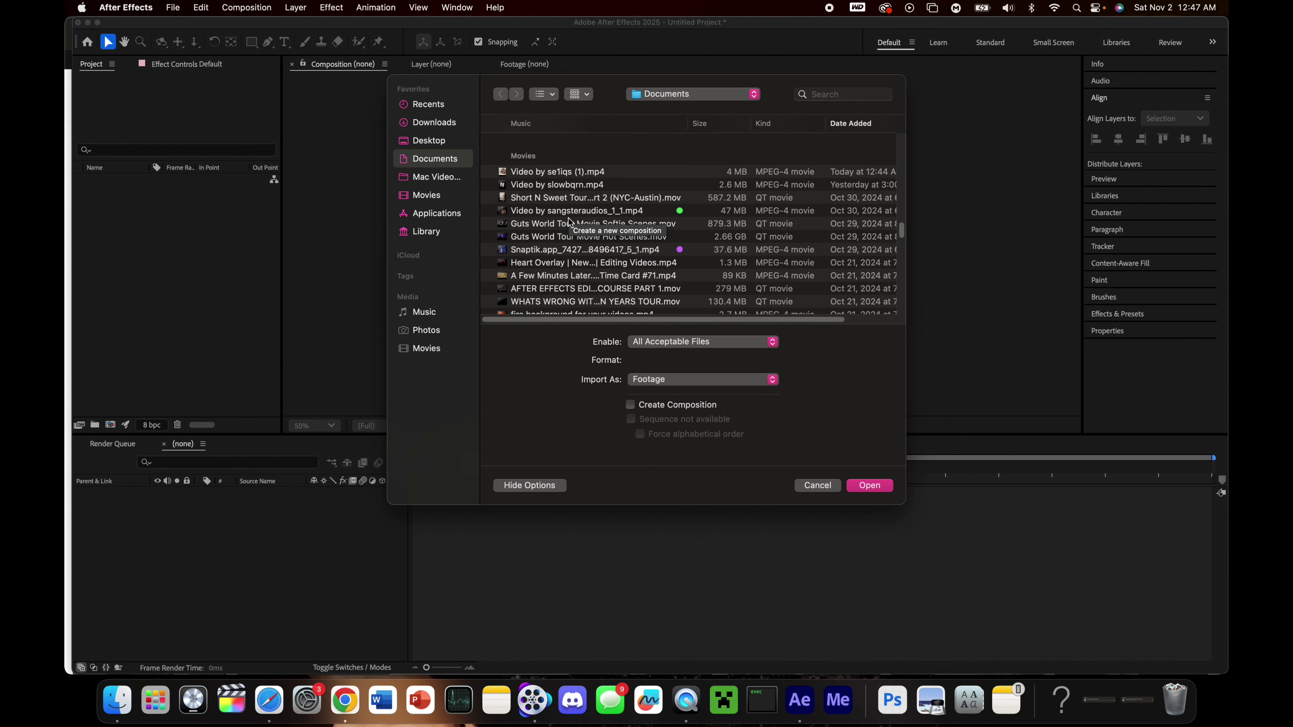
click(550, 172)
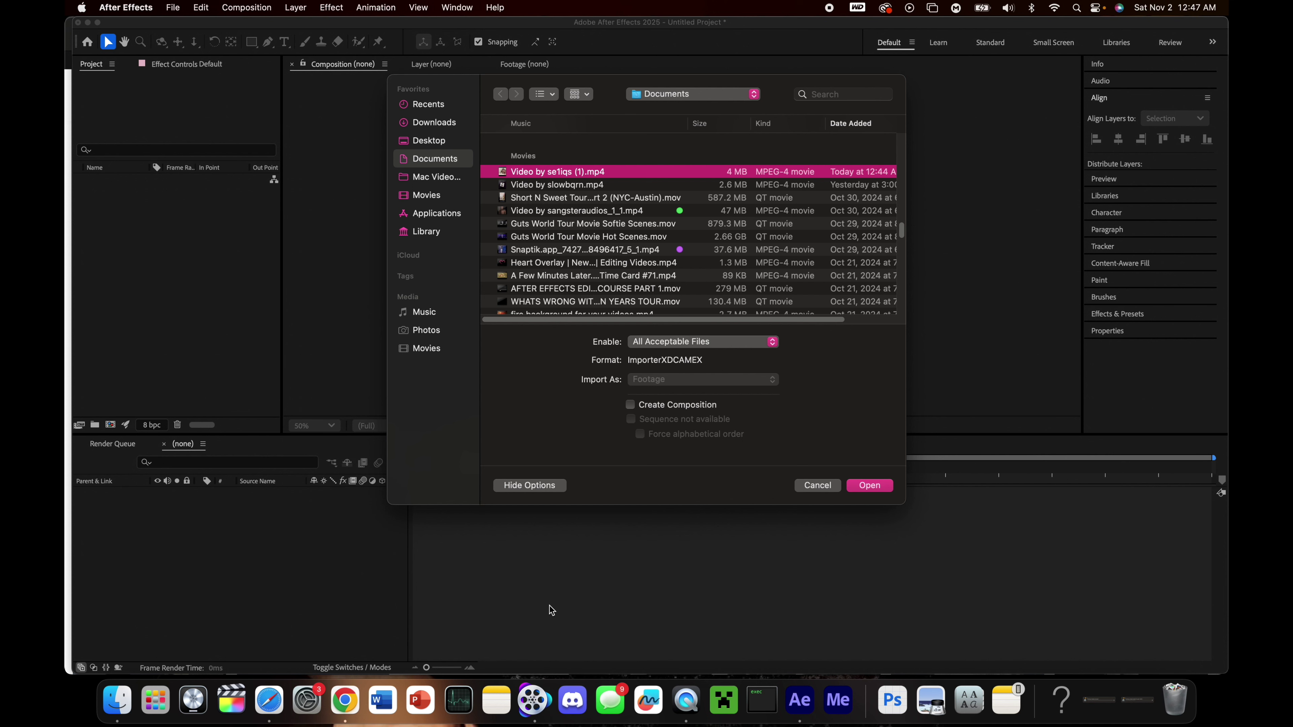
double_click(630, 174)
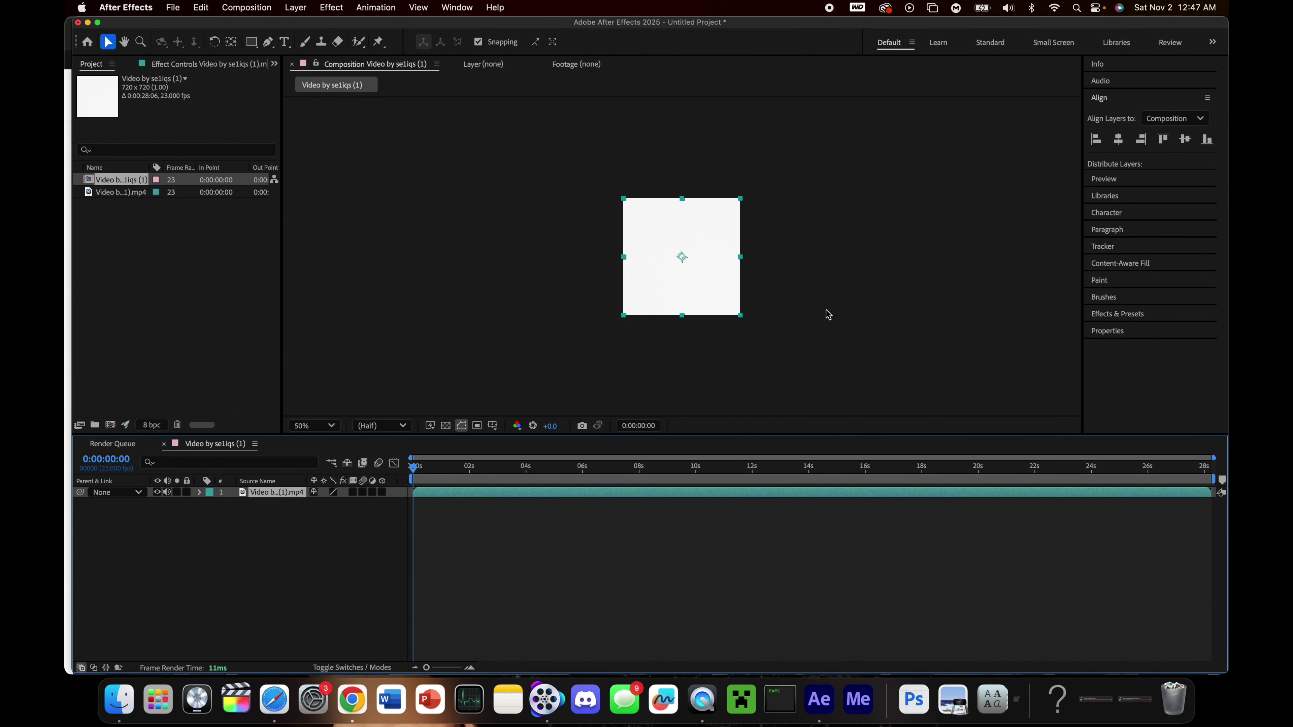
Lock the composition's aspect ratio to 1:1 and set its width to 1080 px.
click(224, 182)
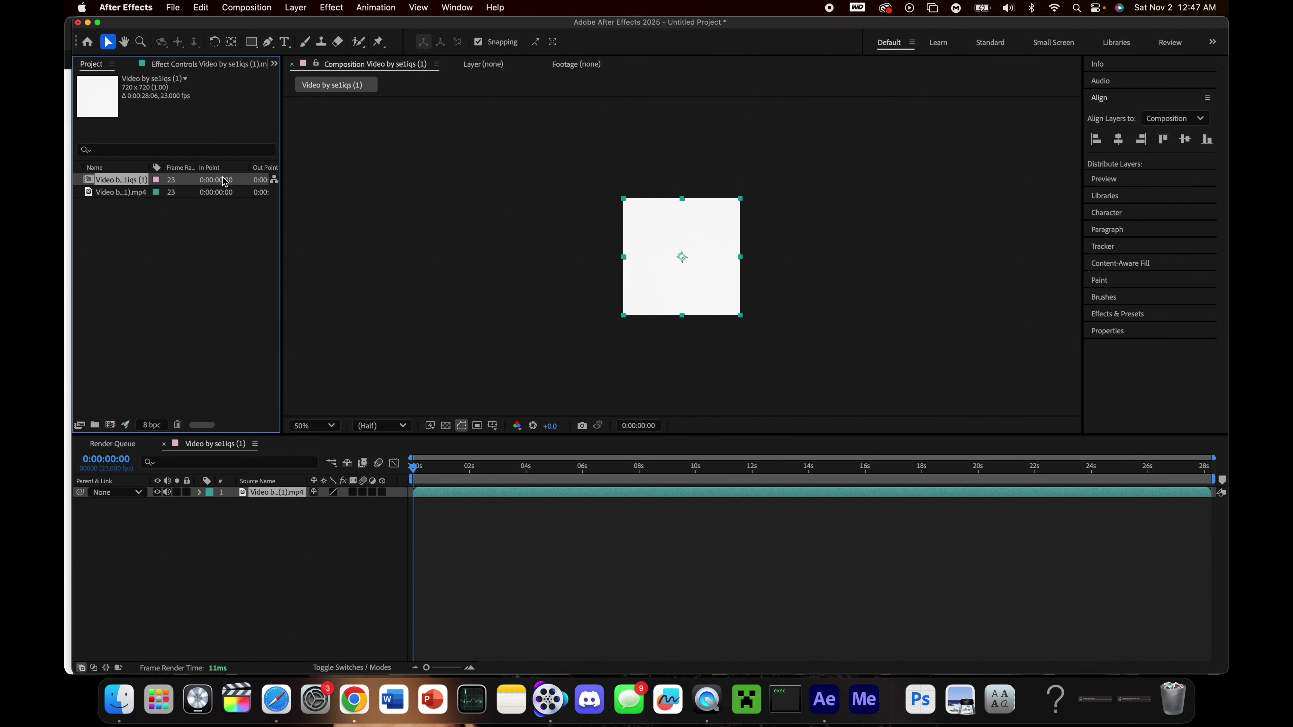
key(super+k)
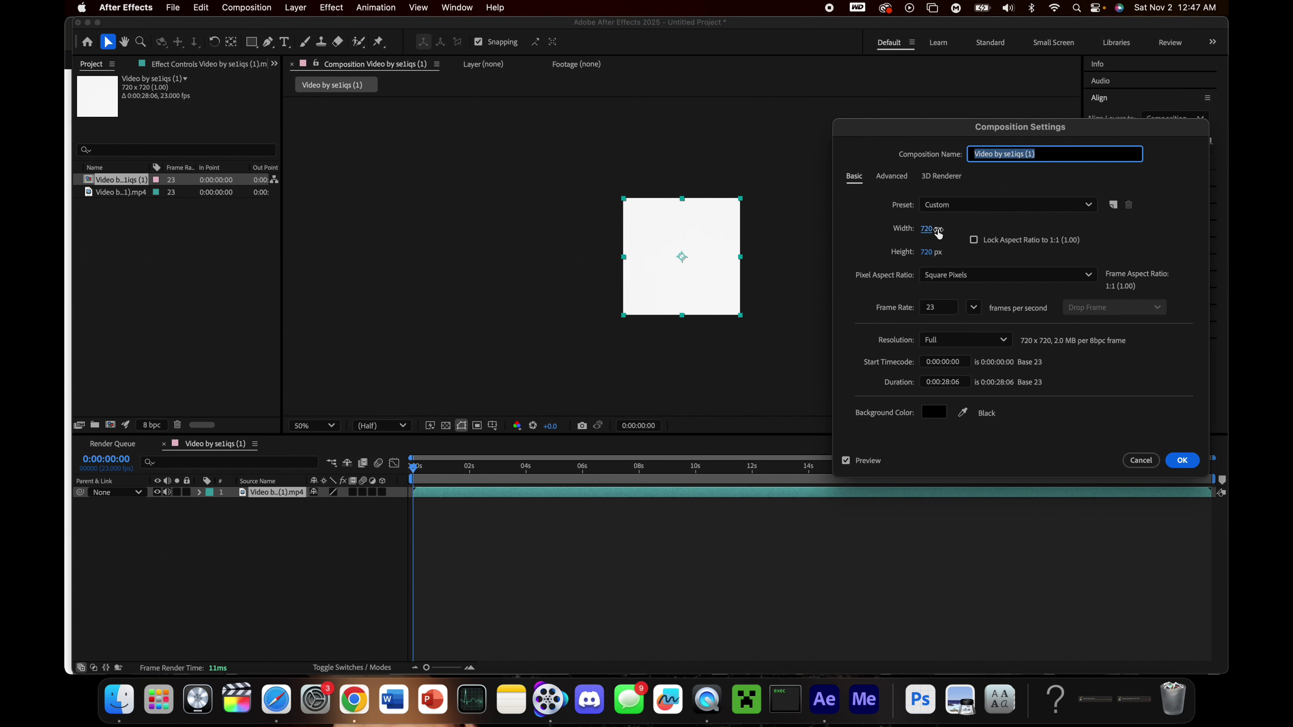
click(996, 239)
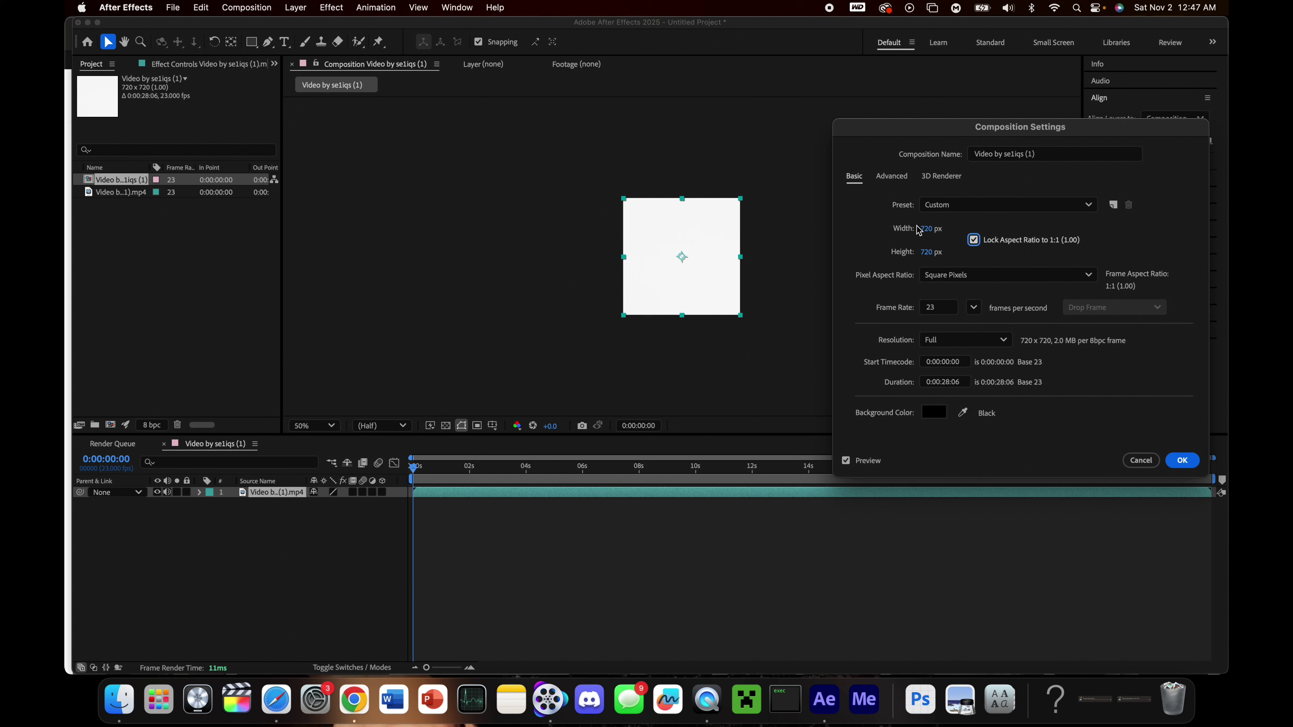
click(925, 229)
text(1080)
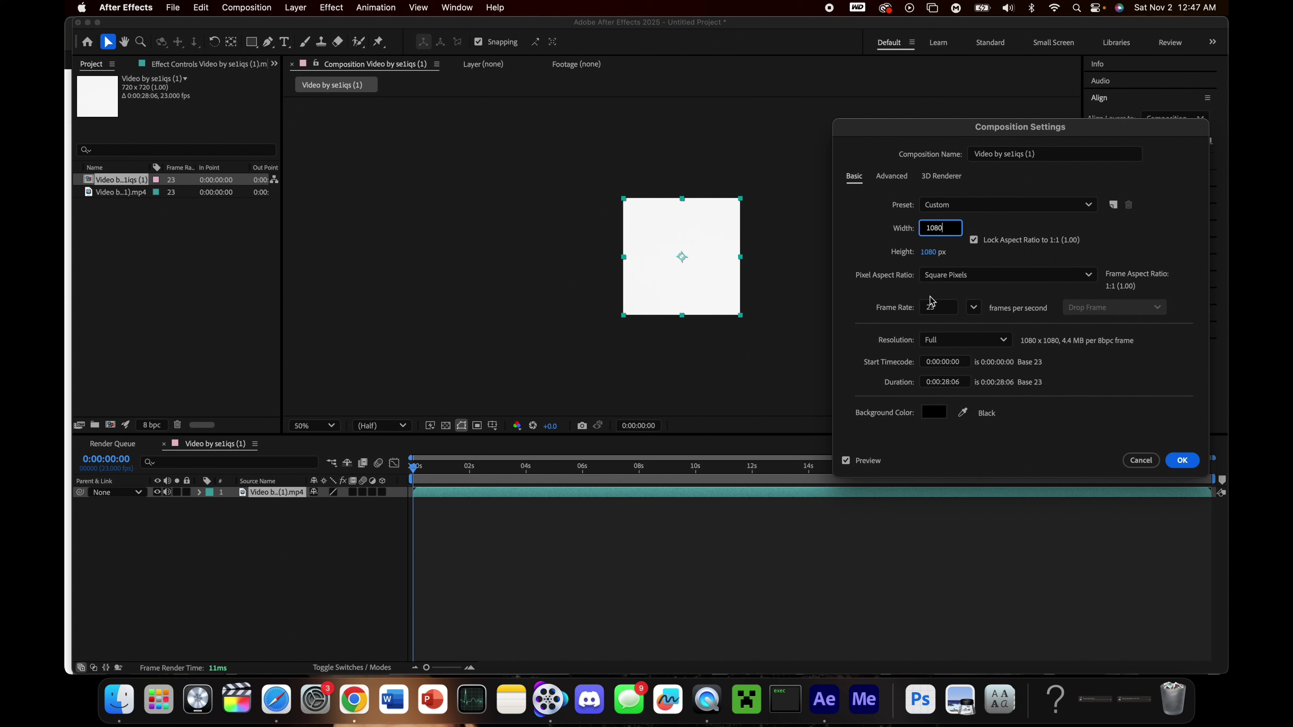
Set the composition's frame rate to 30 frames per second and apply the settings.
click(933, 304)
text(39)
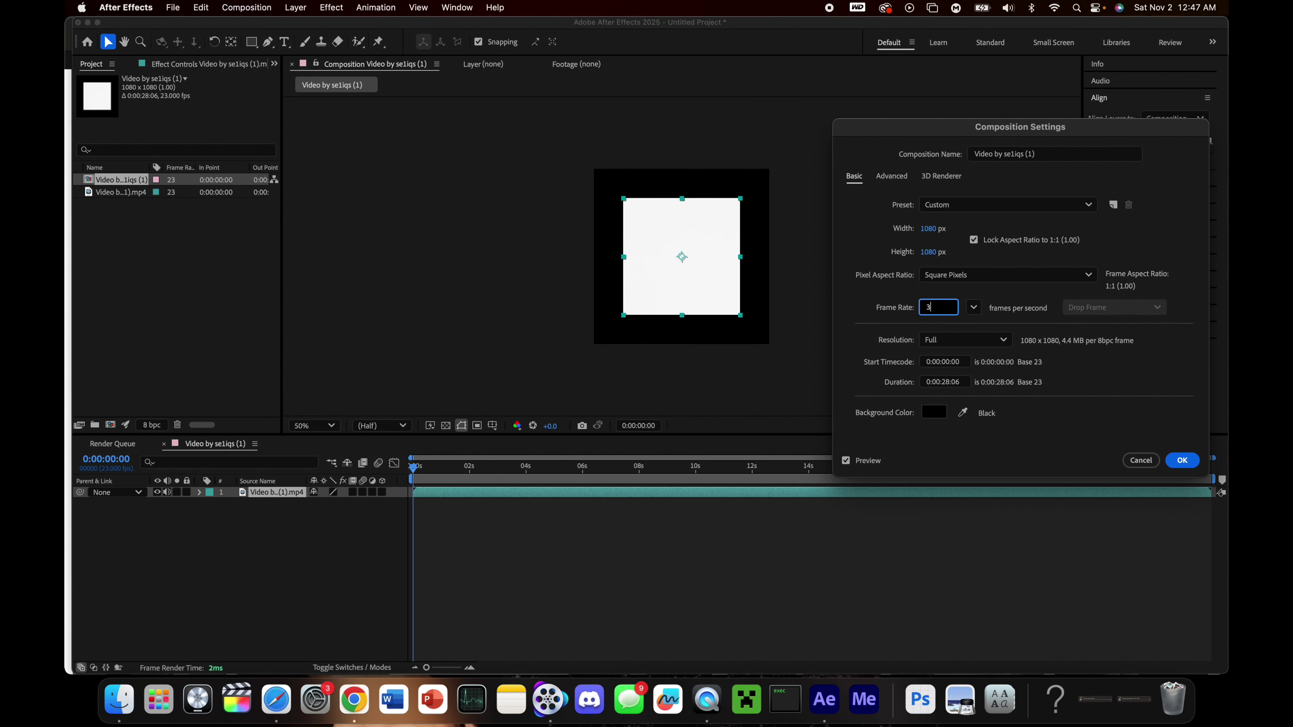
click(1115, 223)
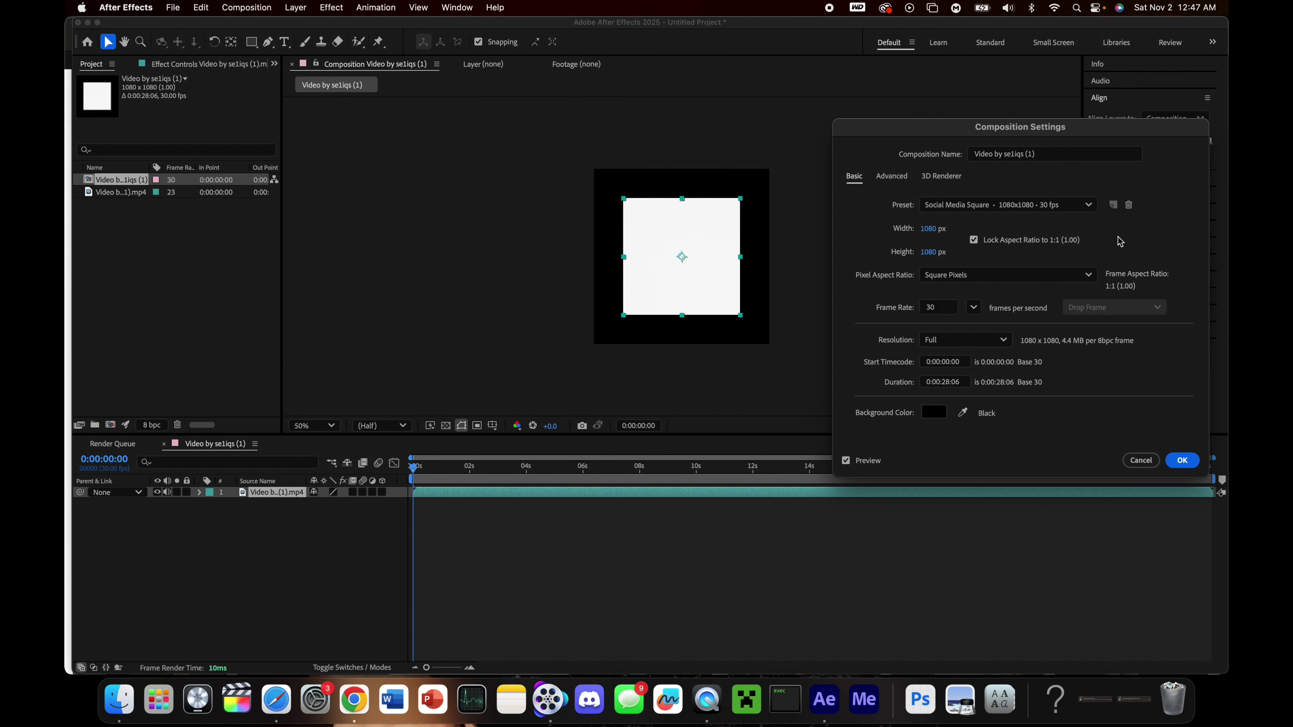
click(926, 308)
drag(930, 309, 664, 306)
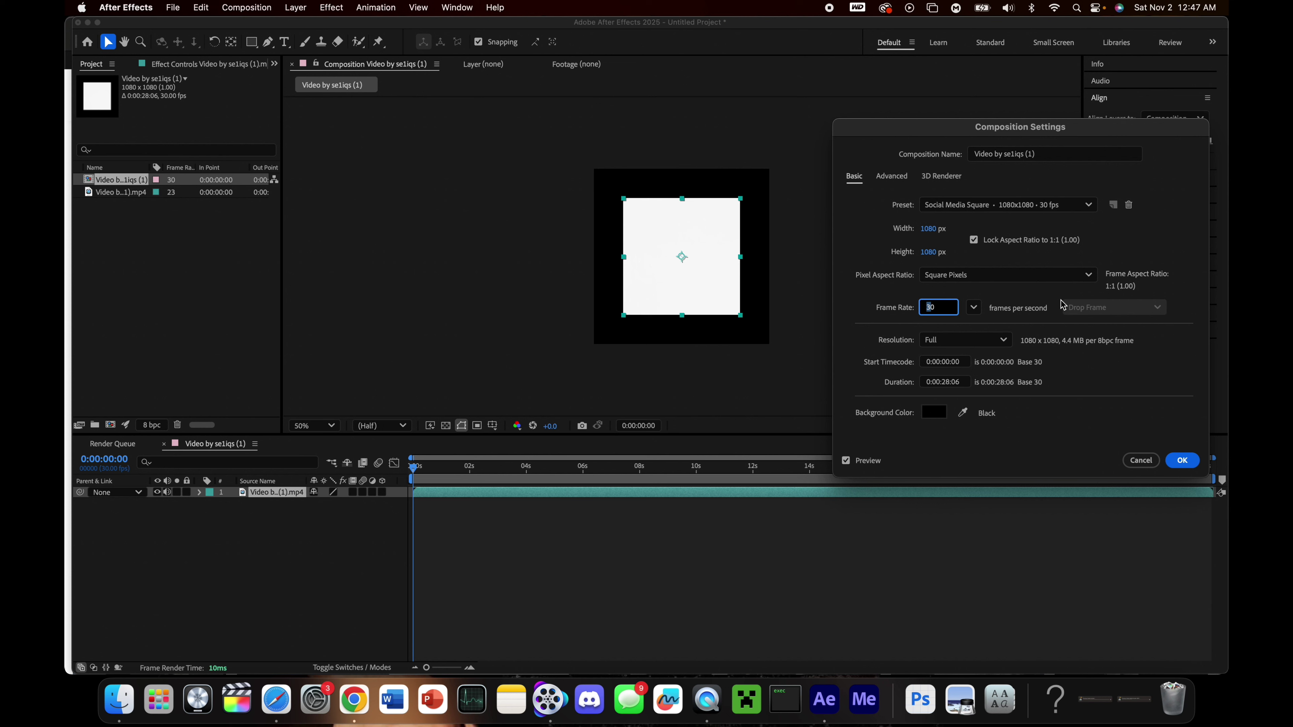
click(1138, 408)
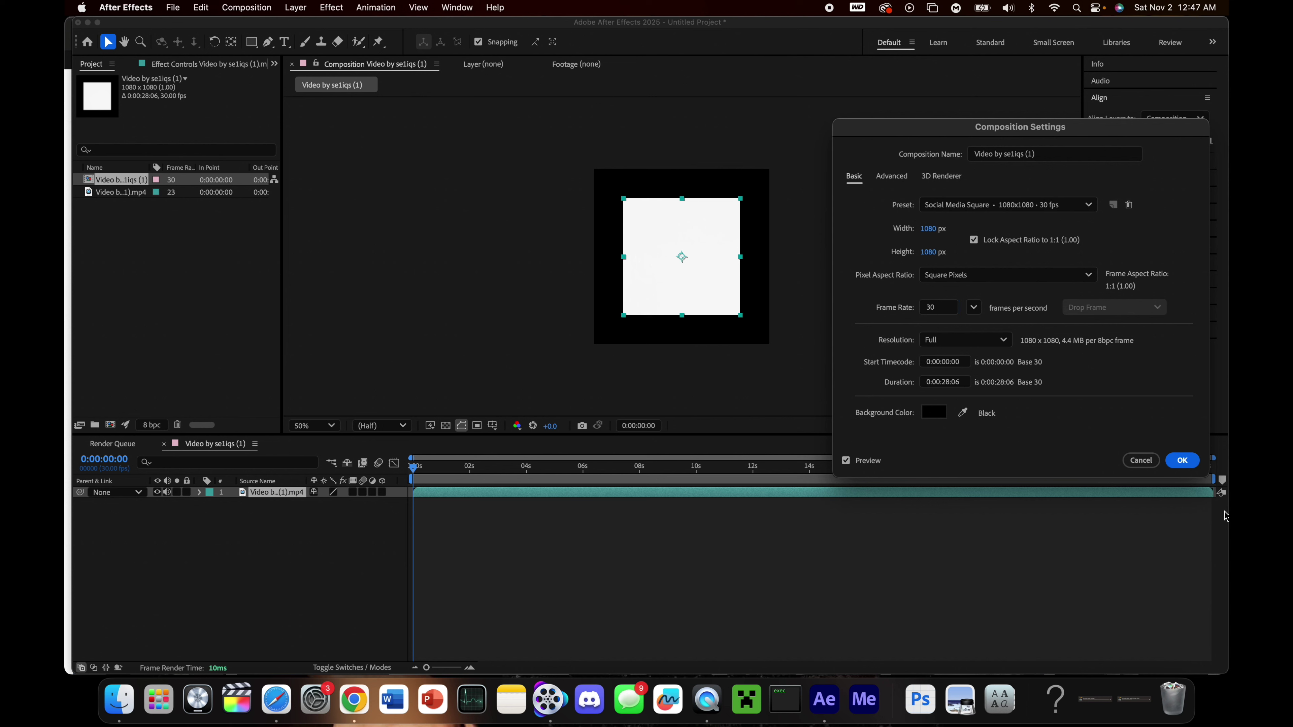
click(1197, 464)
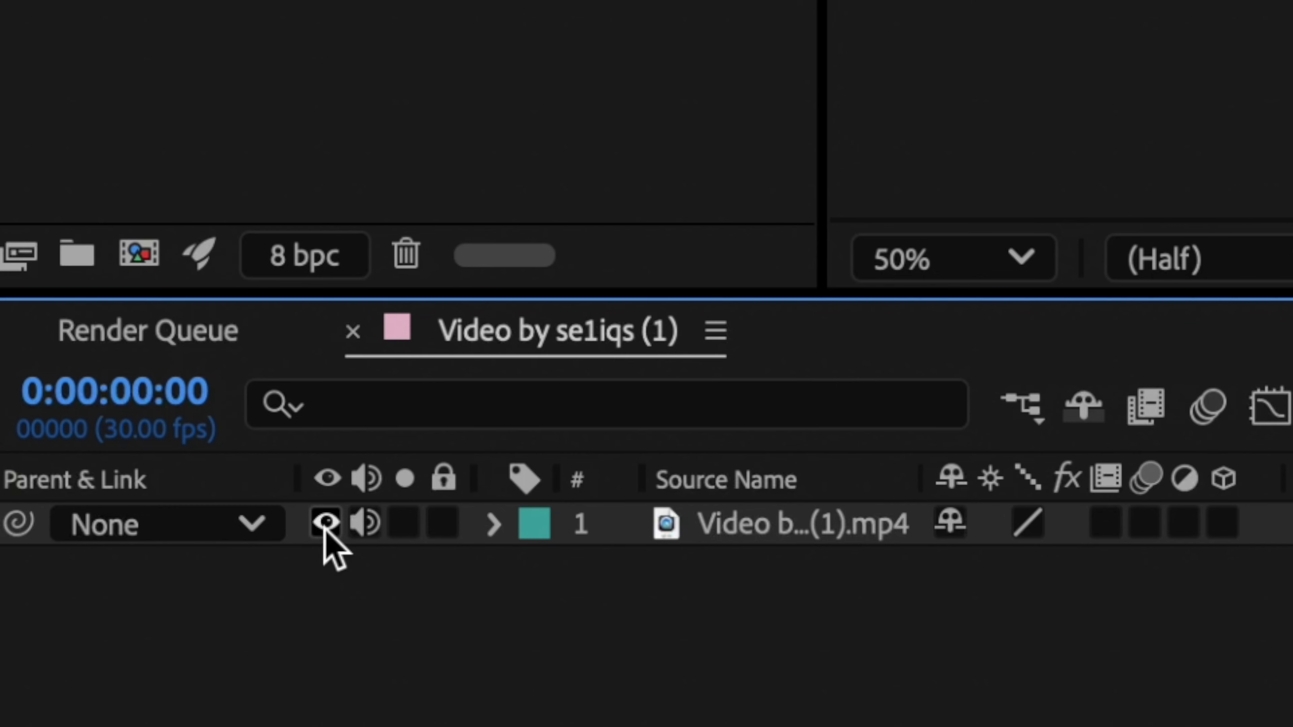
Hide the video layer, move the playhead to 0:00:07:16 and toggle the layer's visibility on and off.
click(157, 492)
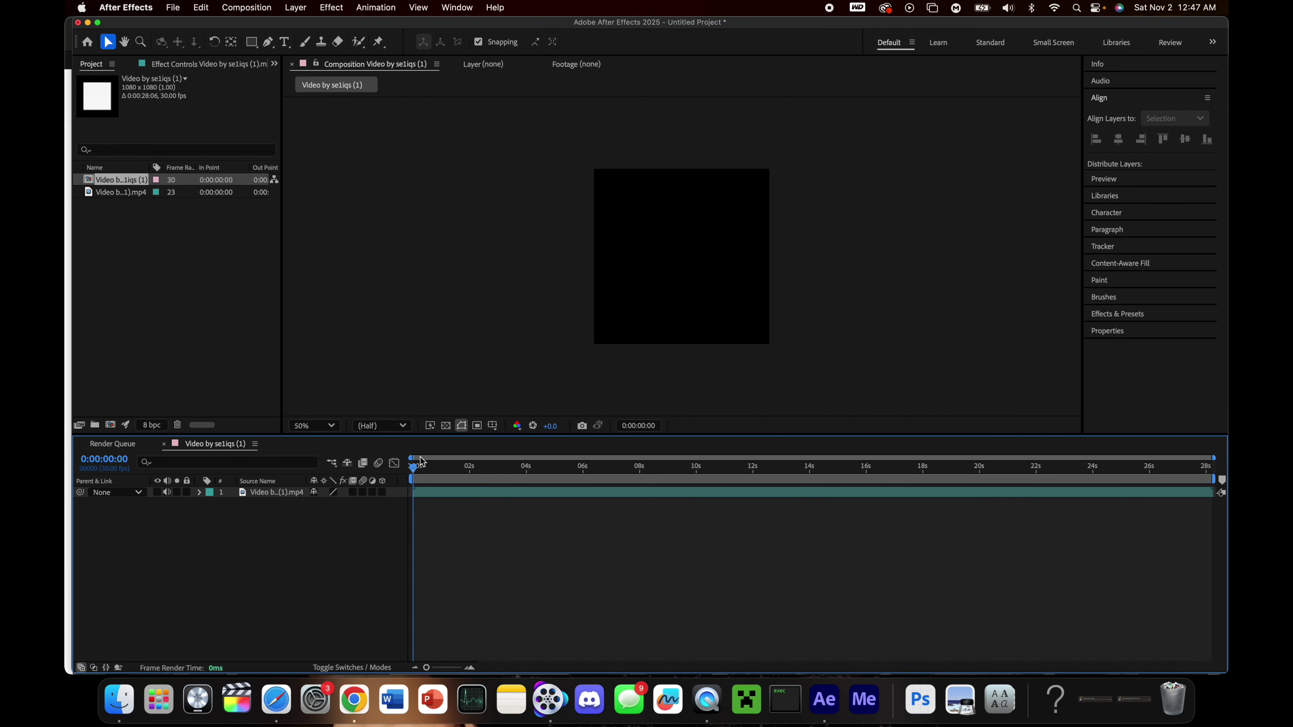
drag(414, 464, 626, 464)
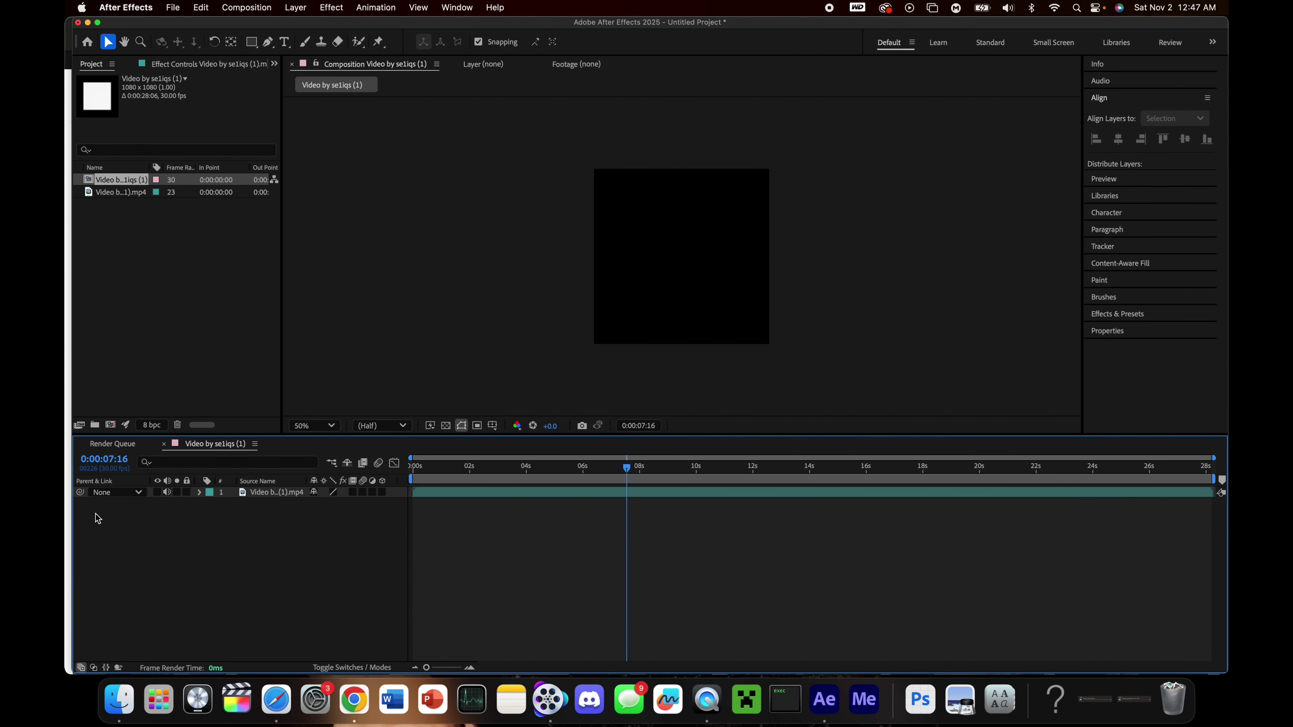
click(157, 492)
click(157, 492)
click(157, 492)
click(157, 491)
click(459, 495)
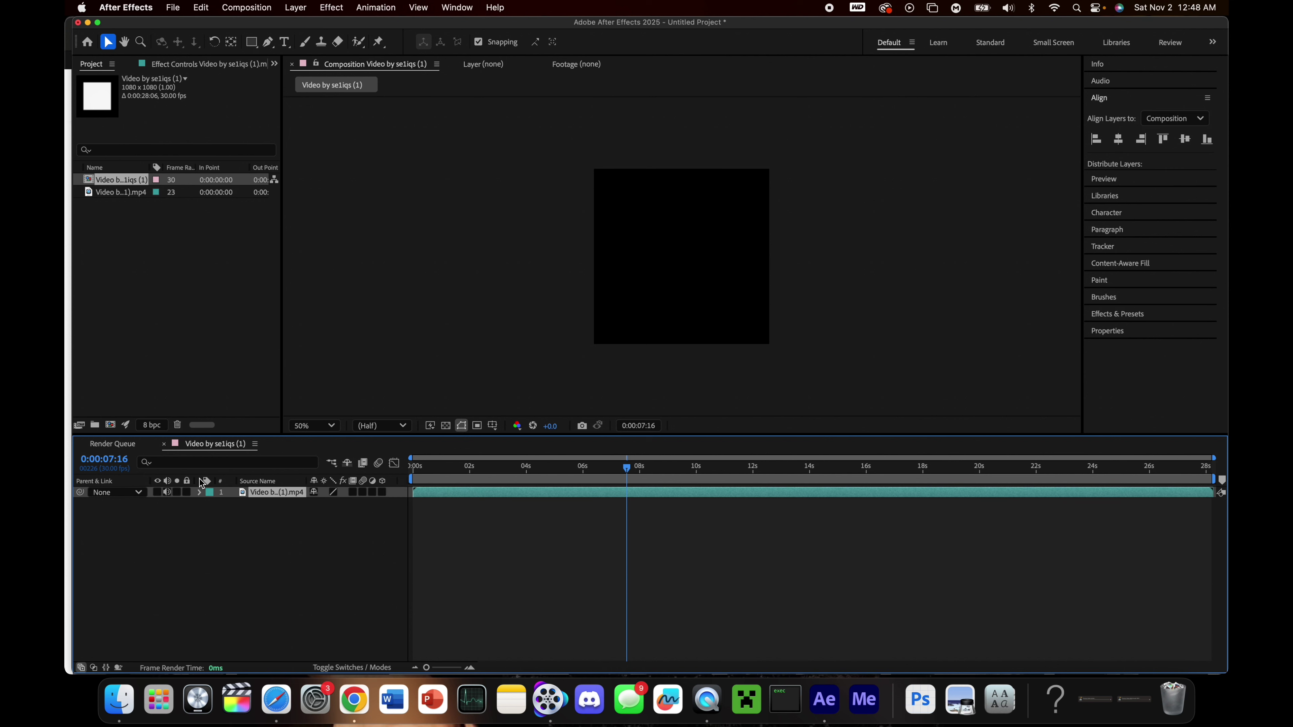
Show the video layer and scrub through its footage to 0:00:12:17.
click(158, 492)
click(603, 467)
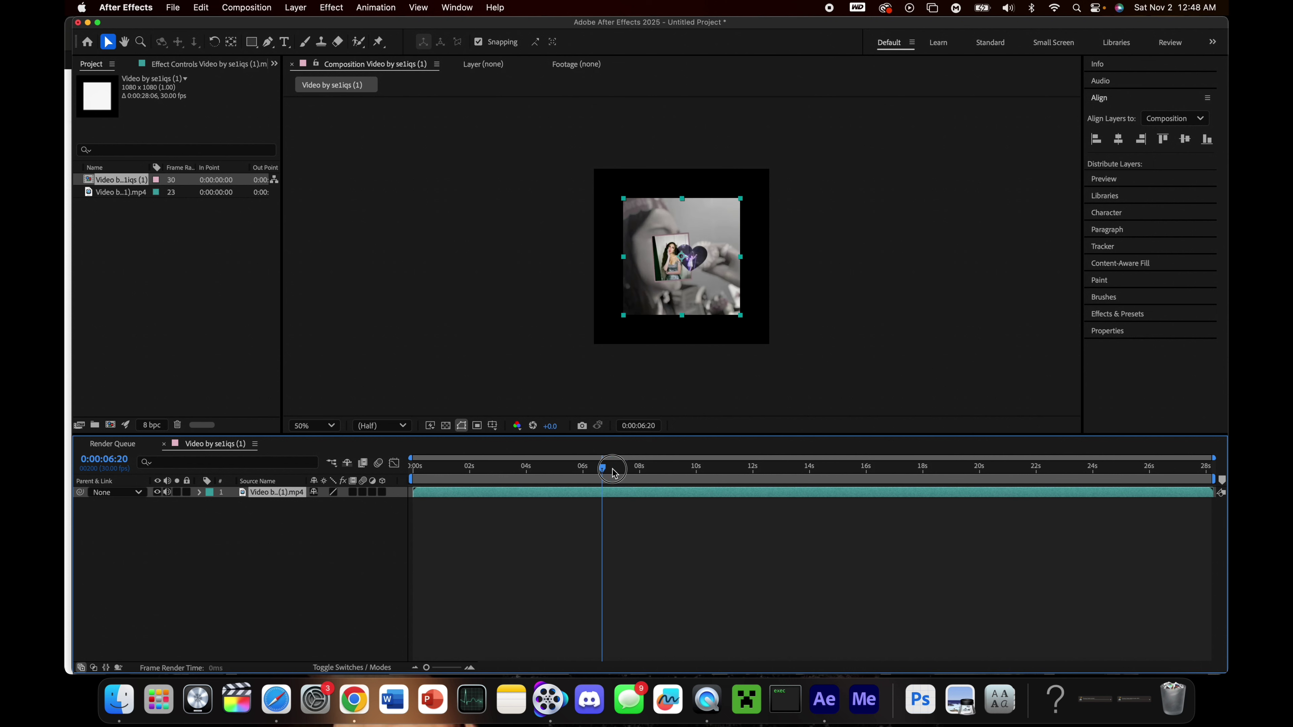
drag(612, 472, 769, 440)
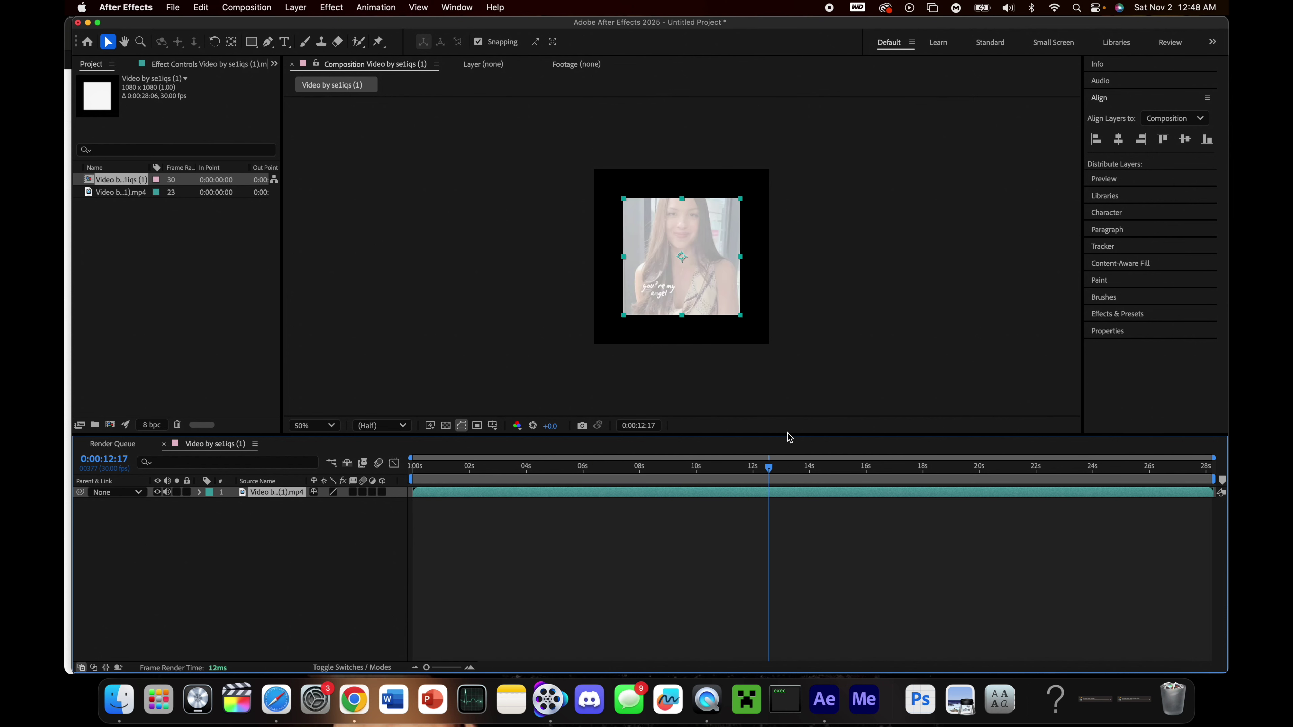
Return the playhead to the start of the composition and hide the video layer.
key(space)
key(Home)
click(158, 492)
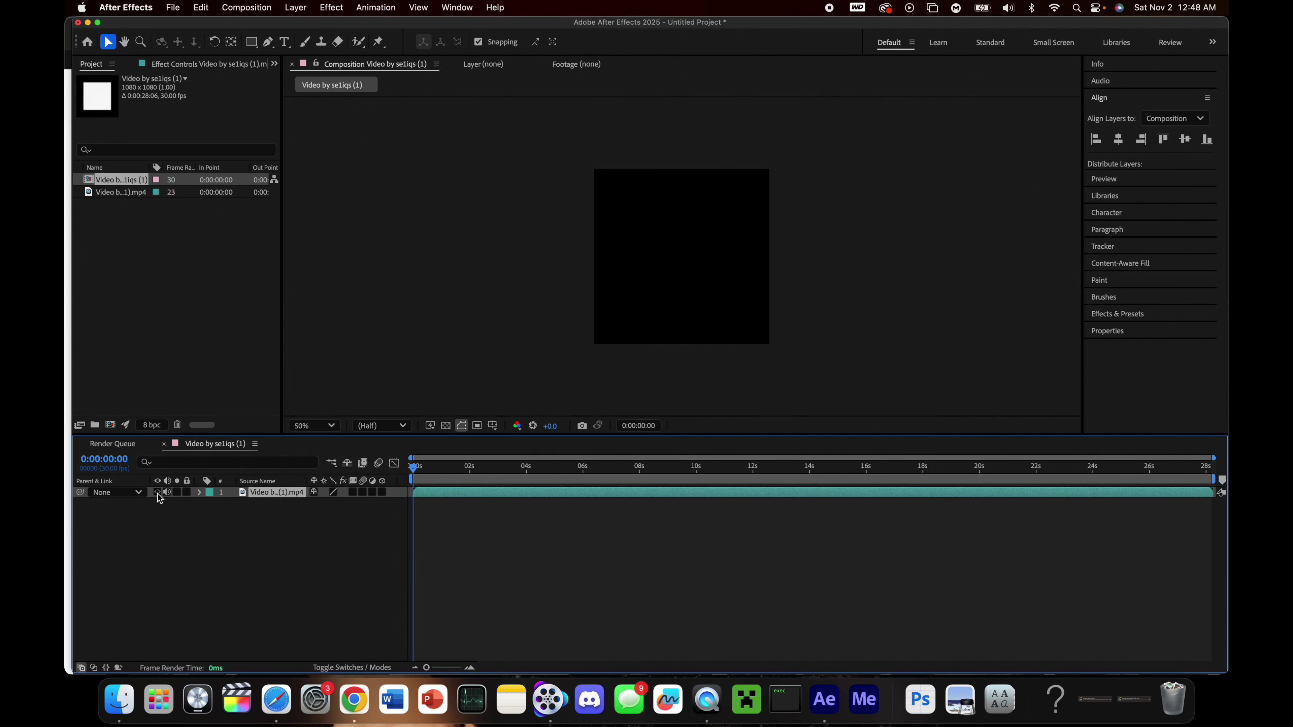
click(521, 560)
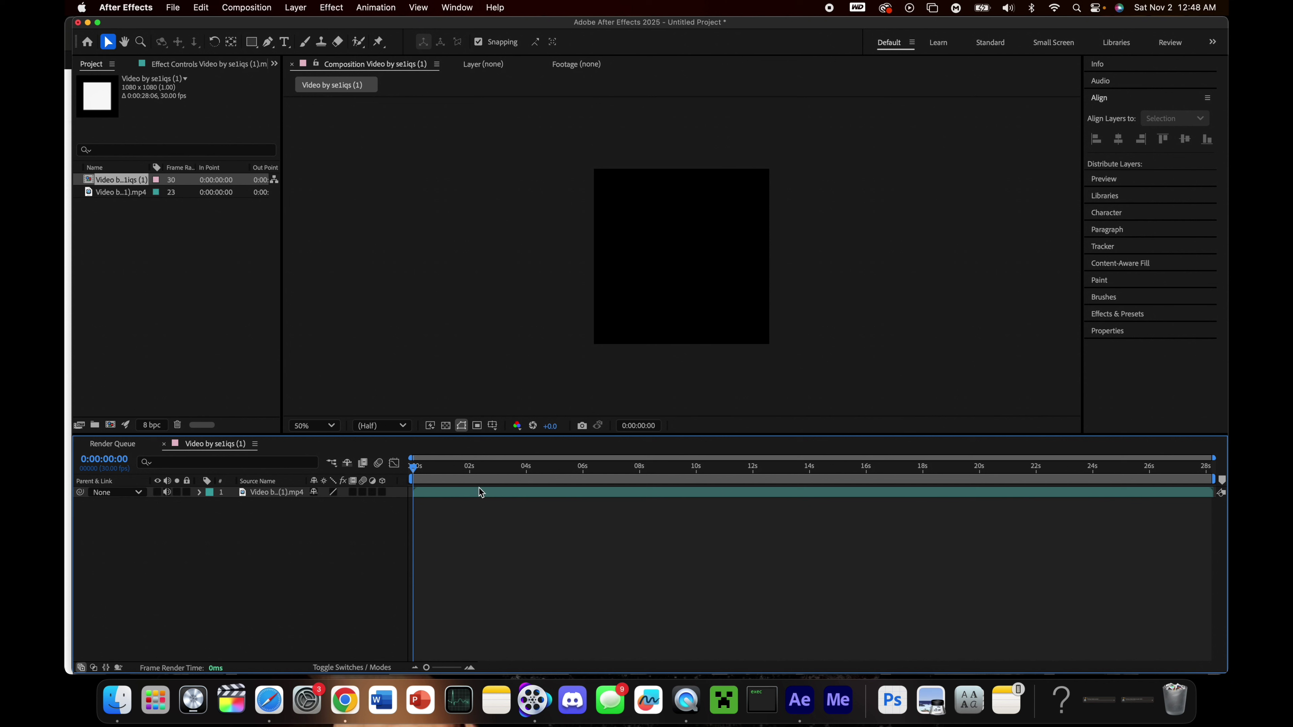
Review the preview resolution options and set the composition's preview resolution to Half.
click(390, 426)
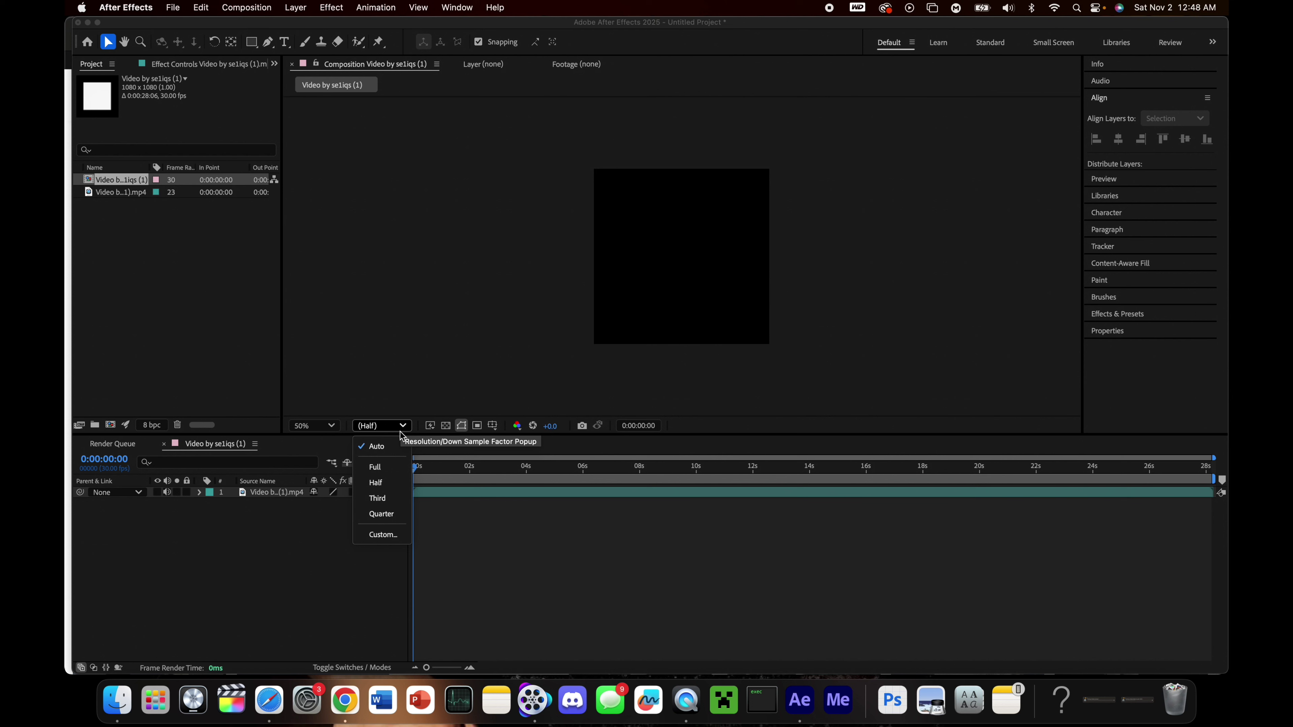
click(384, 426)
click(384, 427)
click(437, 489)
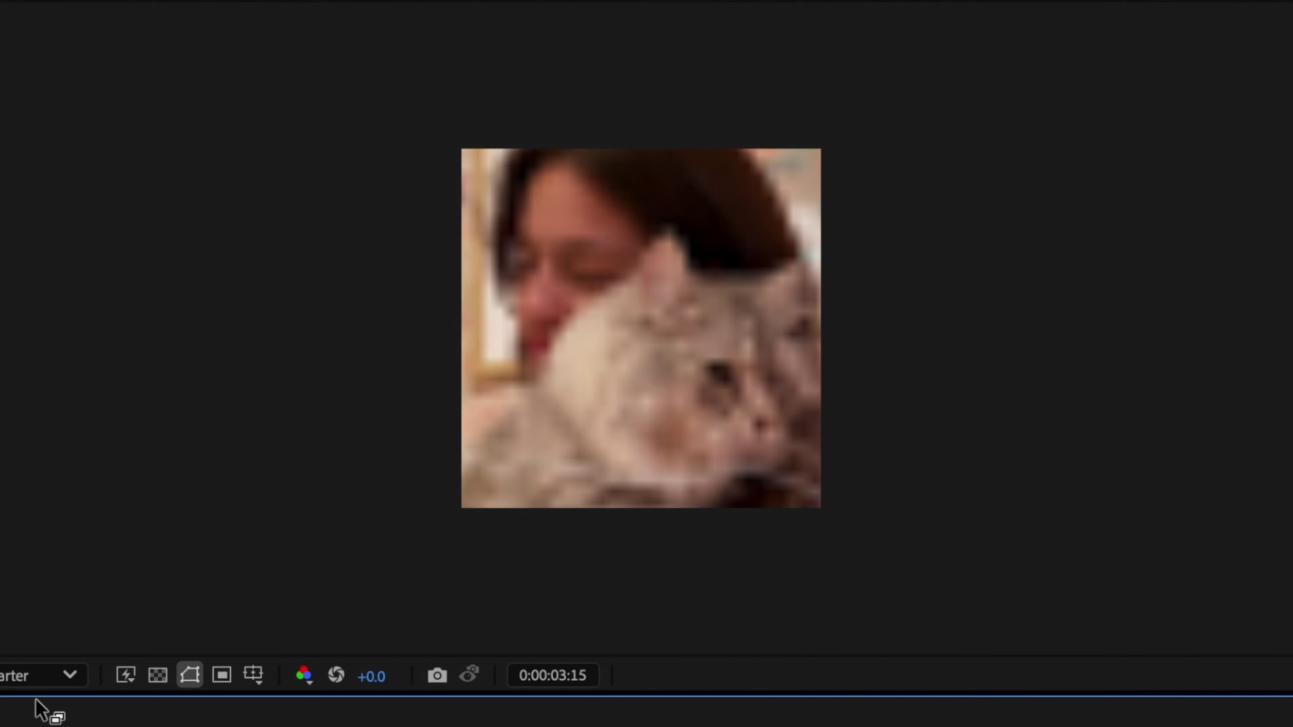
click(41, 675)
click(23, 614)
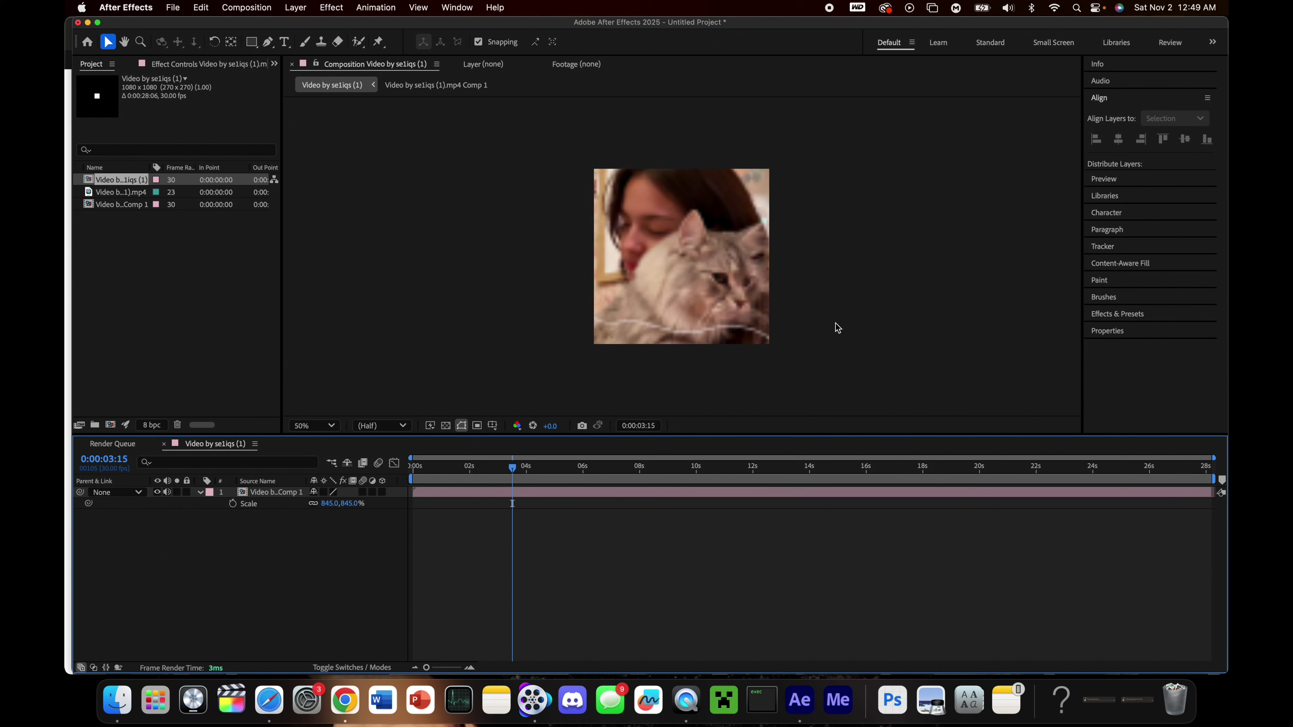
Move the playhead to the start and undo the precomposing and scaling of the video layer.
drag(422, 473, 412, 474)
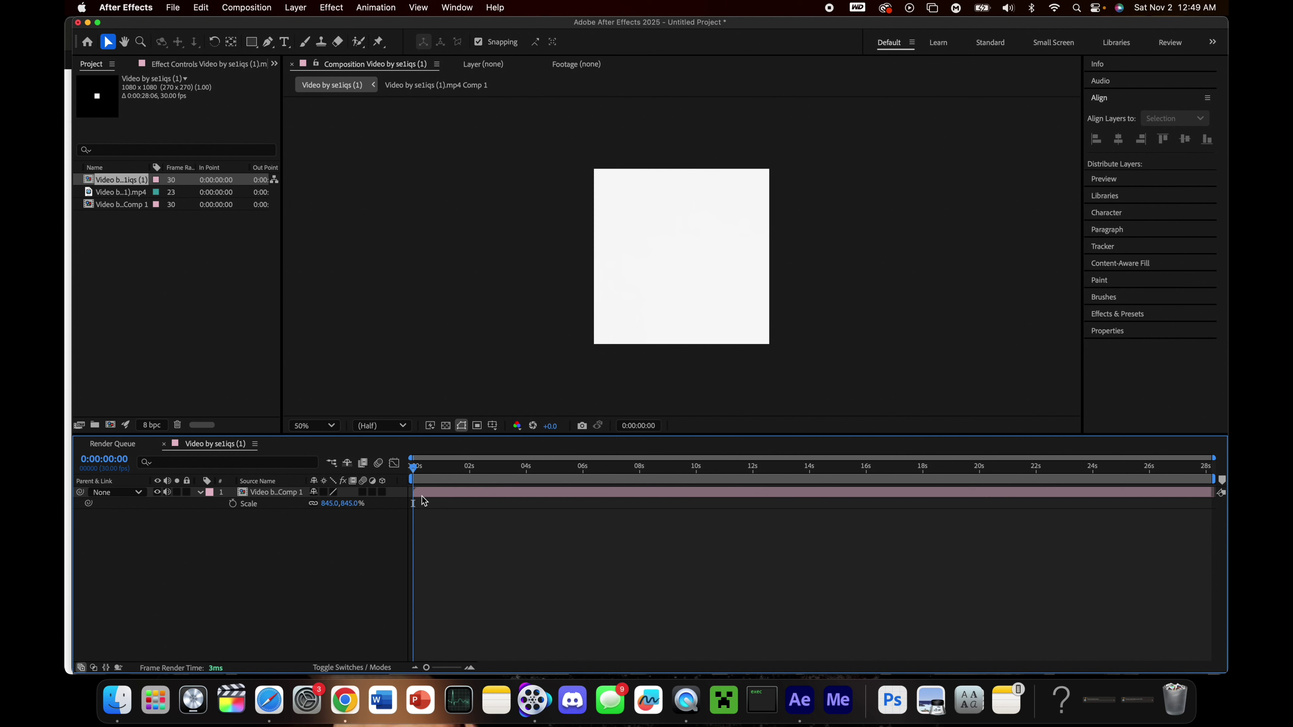
click(431, 488)
key(super+z)
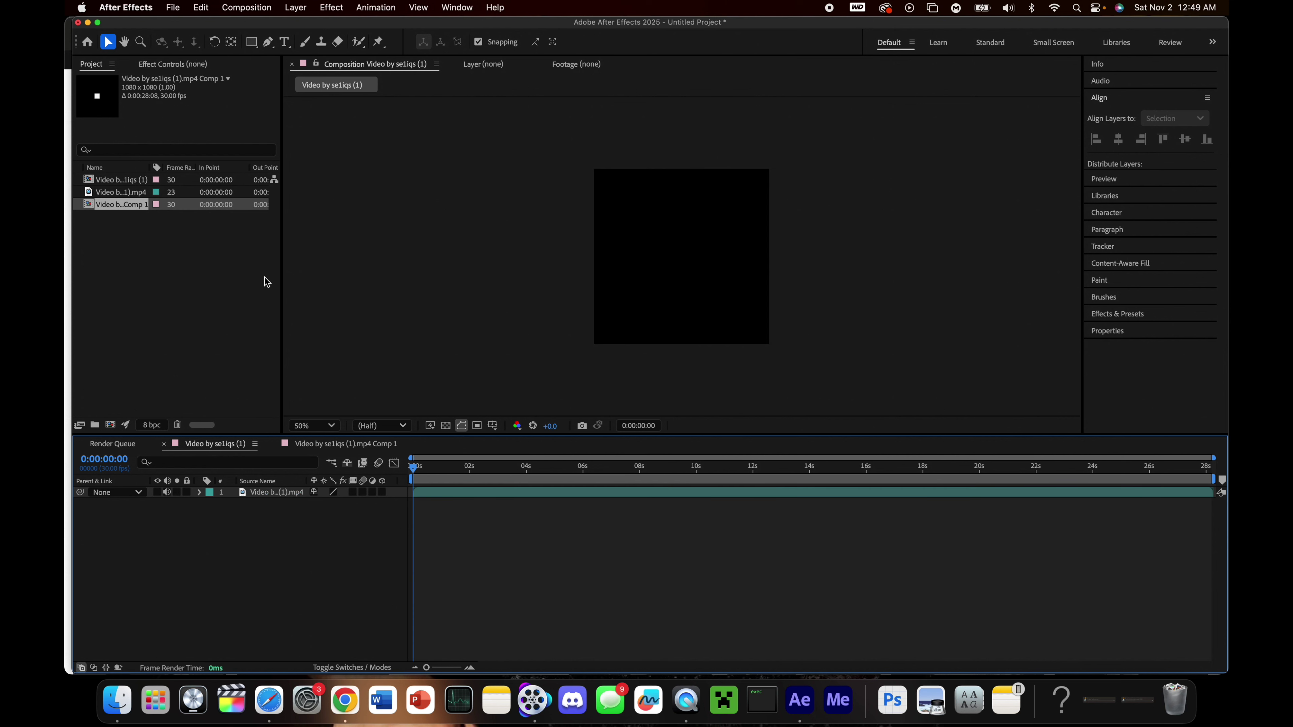
Purge all memory and disk cache, clearing the disk cache for all versions.
click(209, 6)
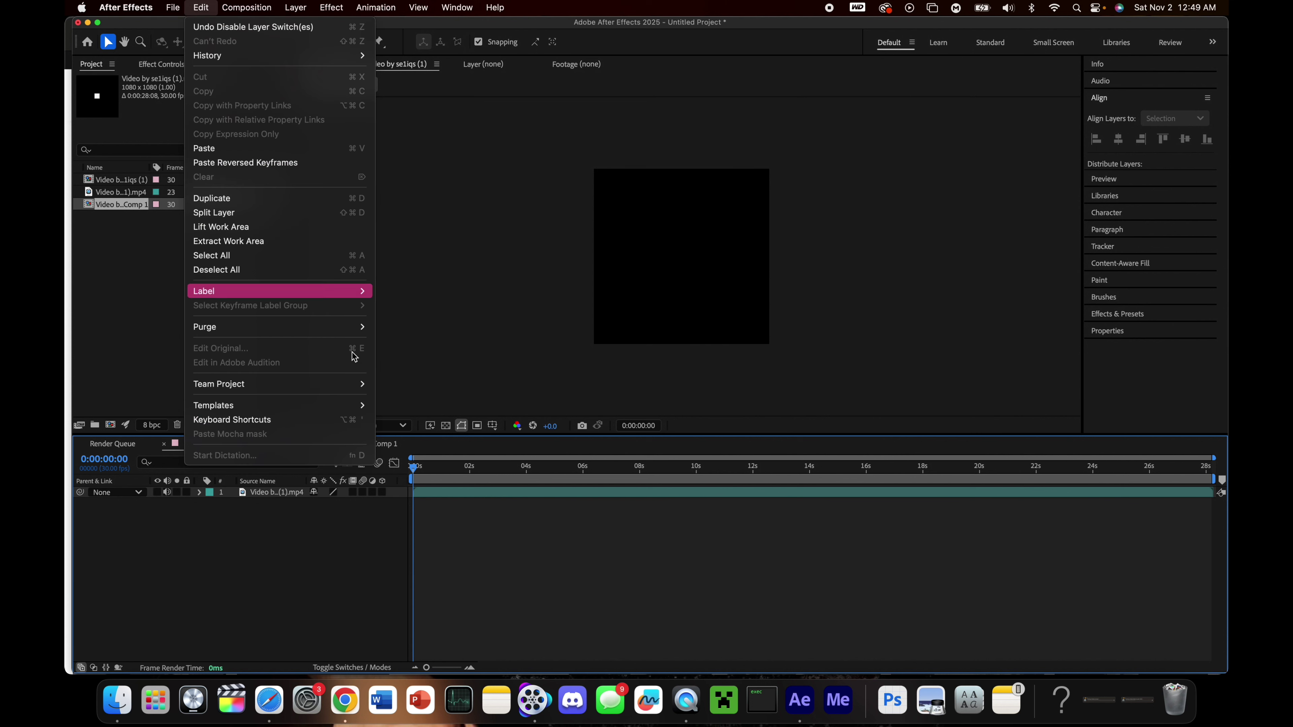
click(429, 131)
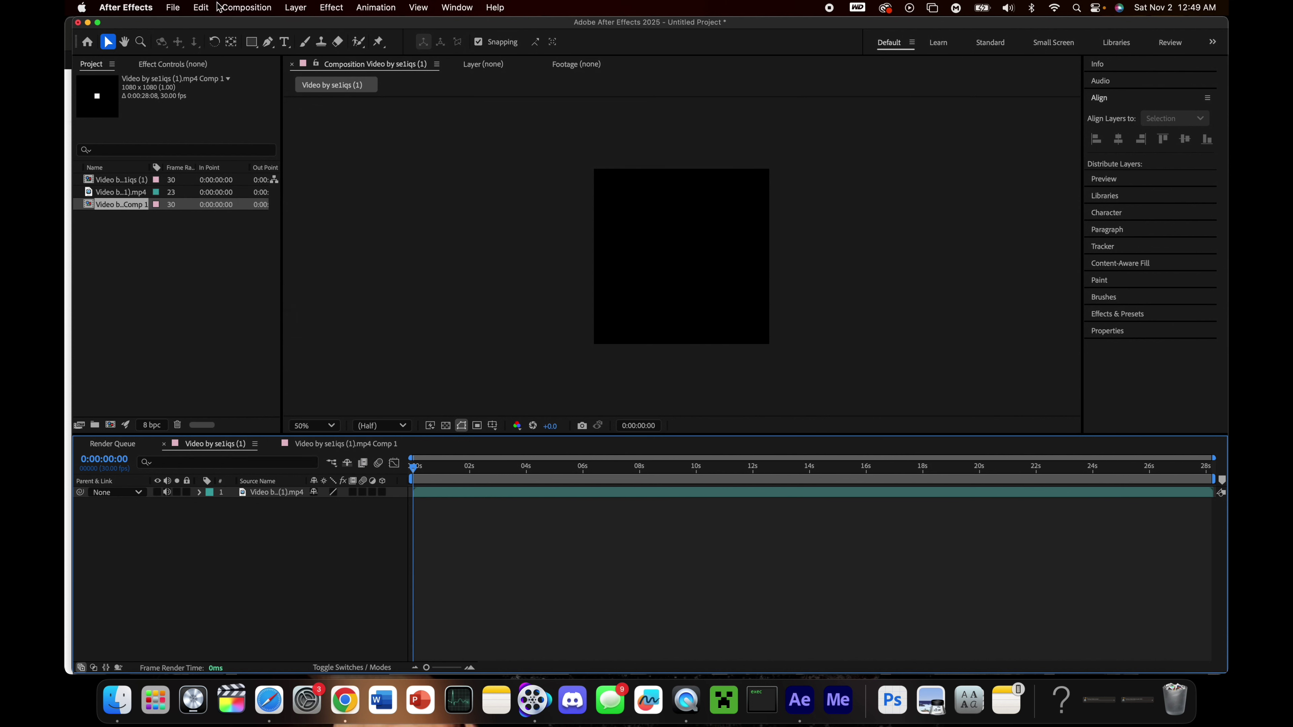
click(202, 7)
mouse_move(356, 326)
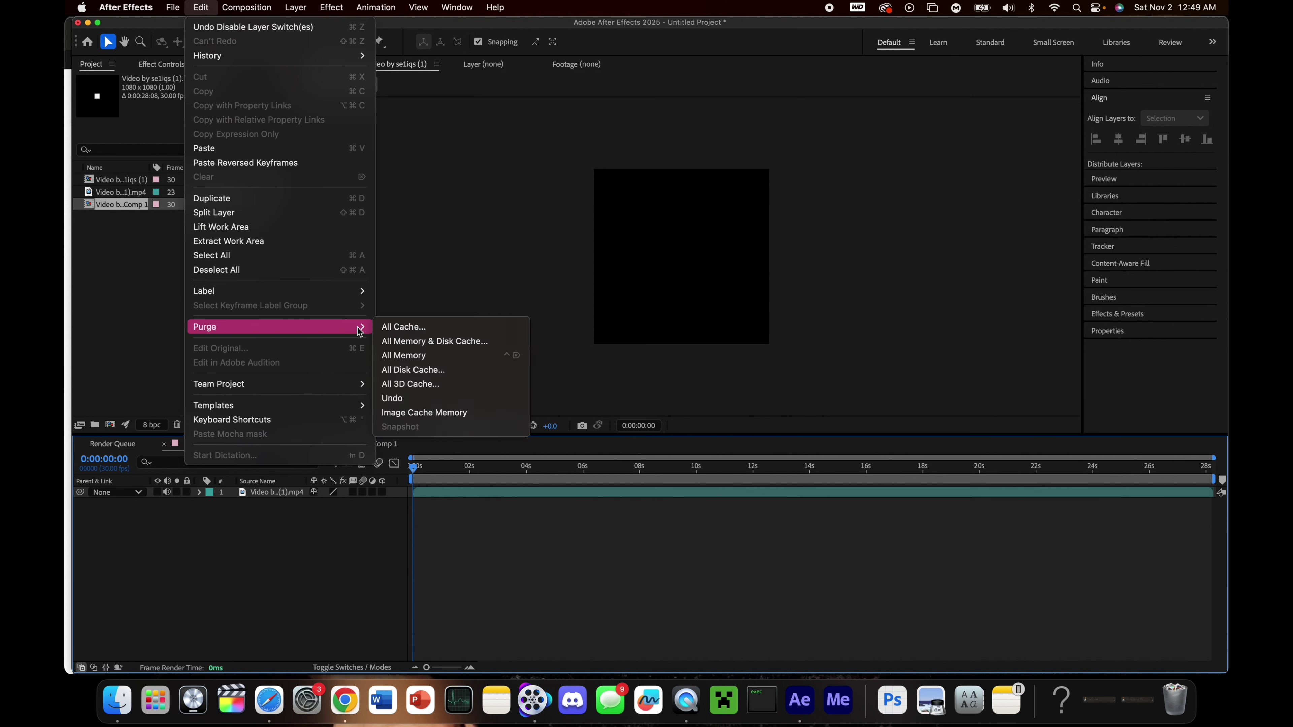
click(478, 350)
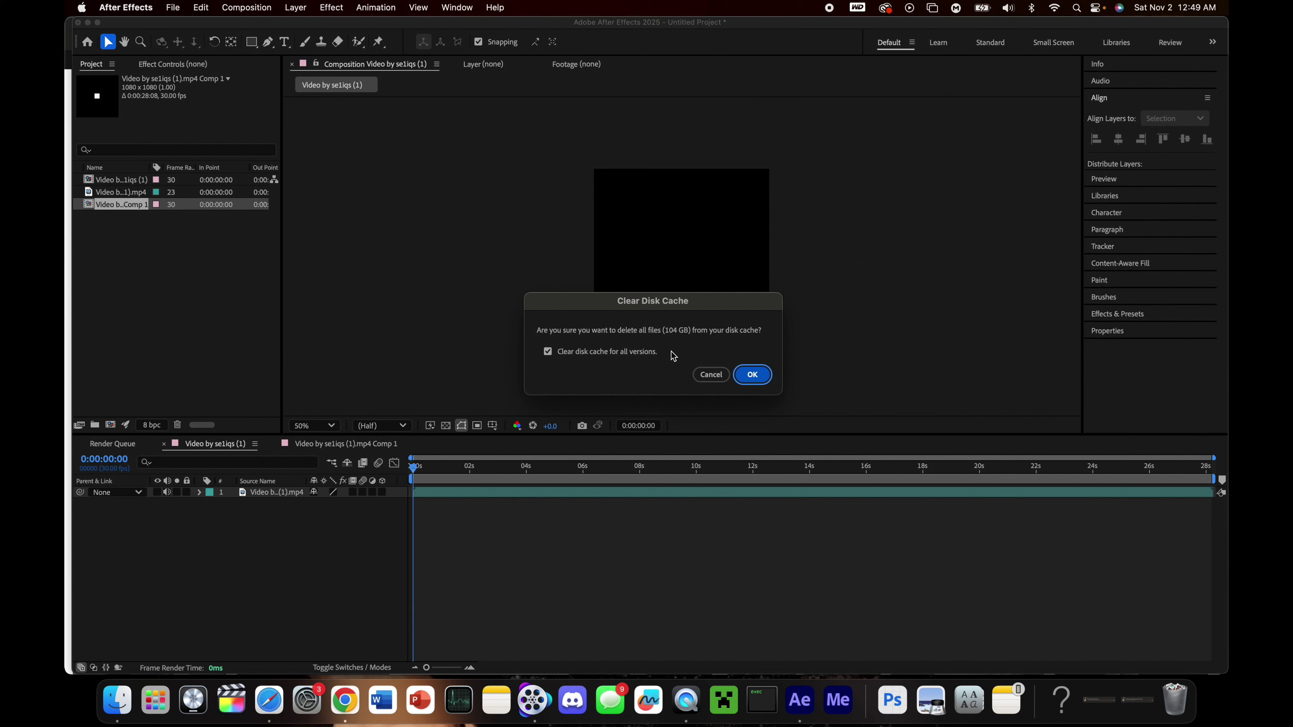
click(752, 375)
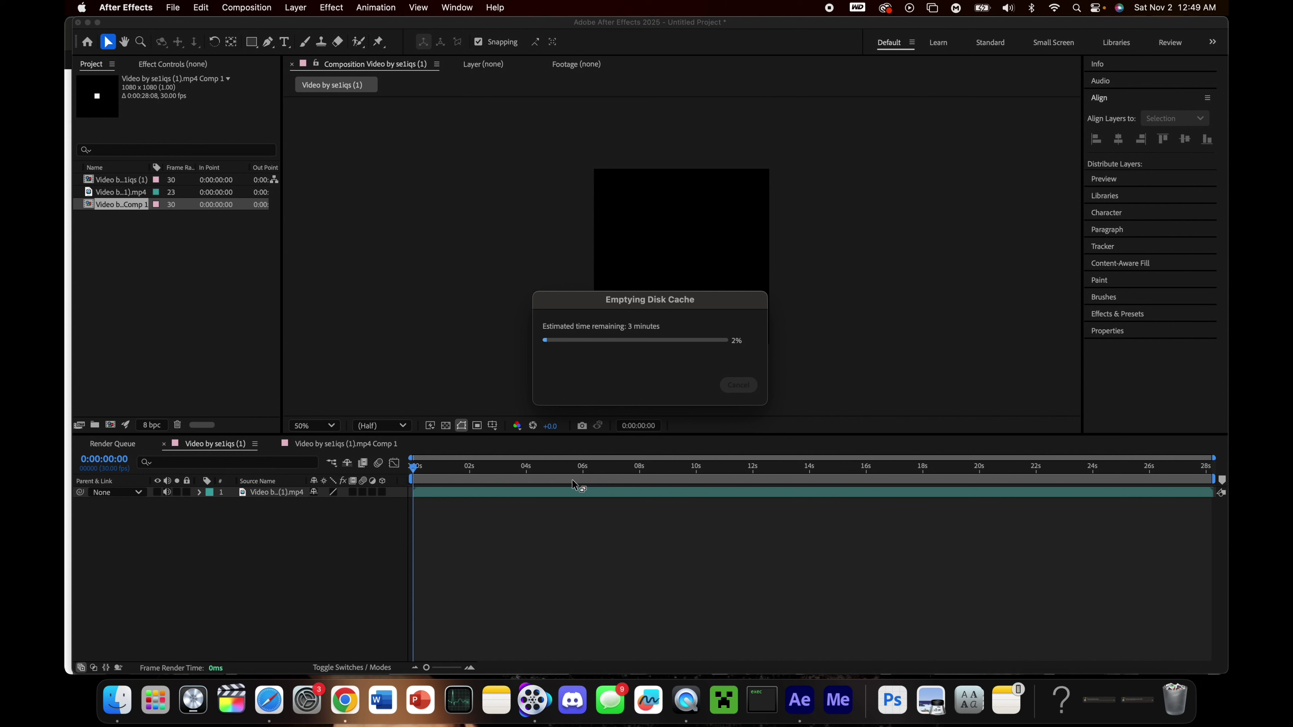
Add a layer marker to the video layer at 0:00:00:19.
click(570, 493)
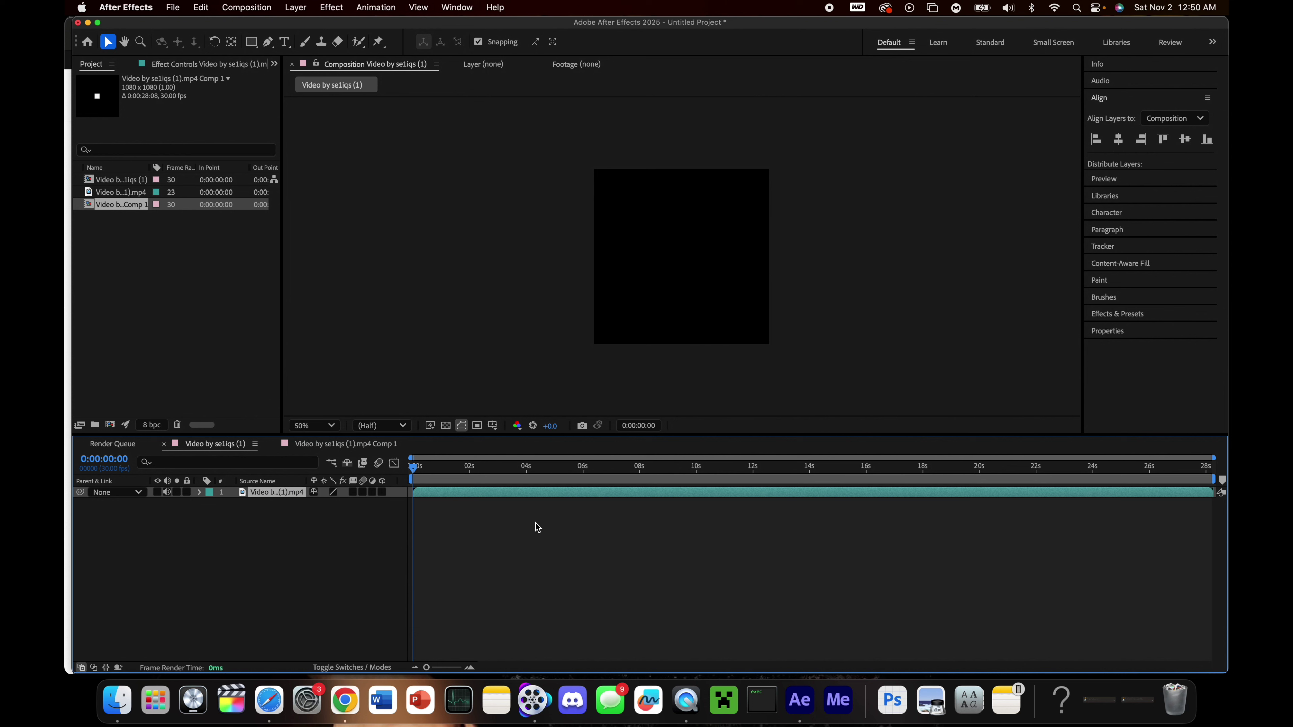
click(494, 529)
click(492, 492)
key(;)
click(462, 533)
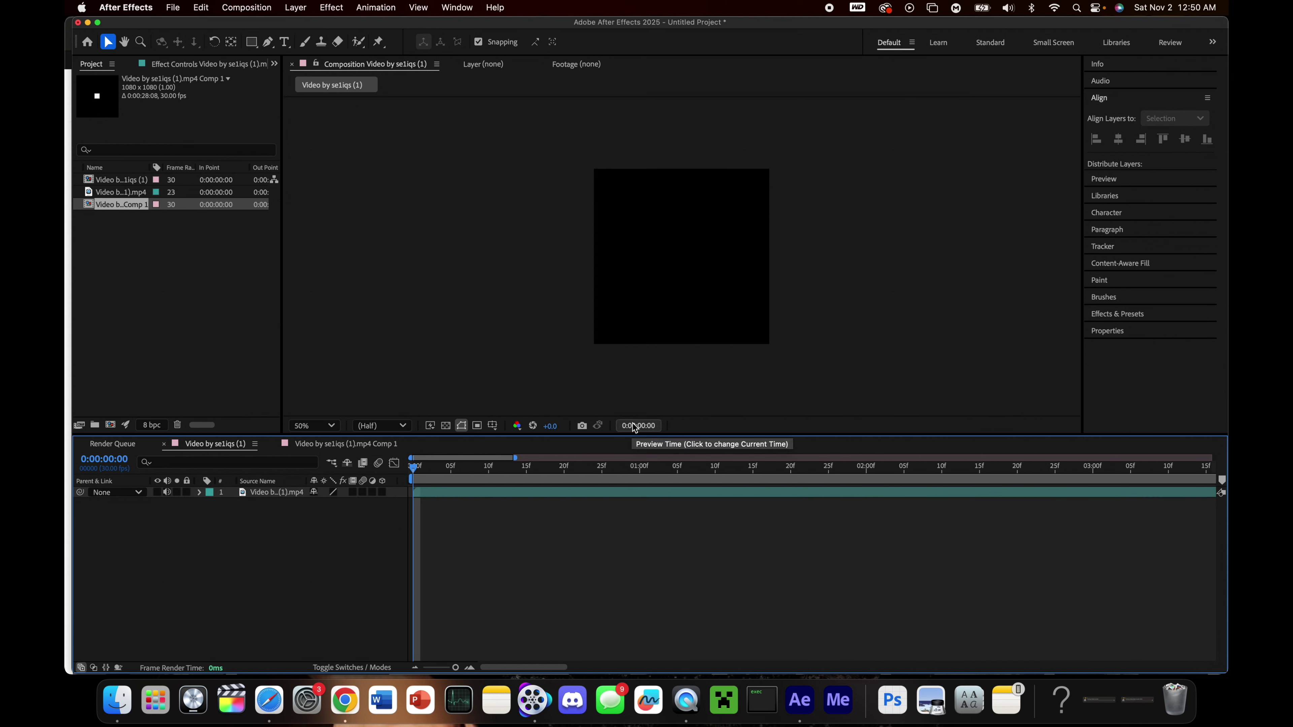
click(557, 478)
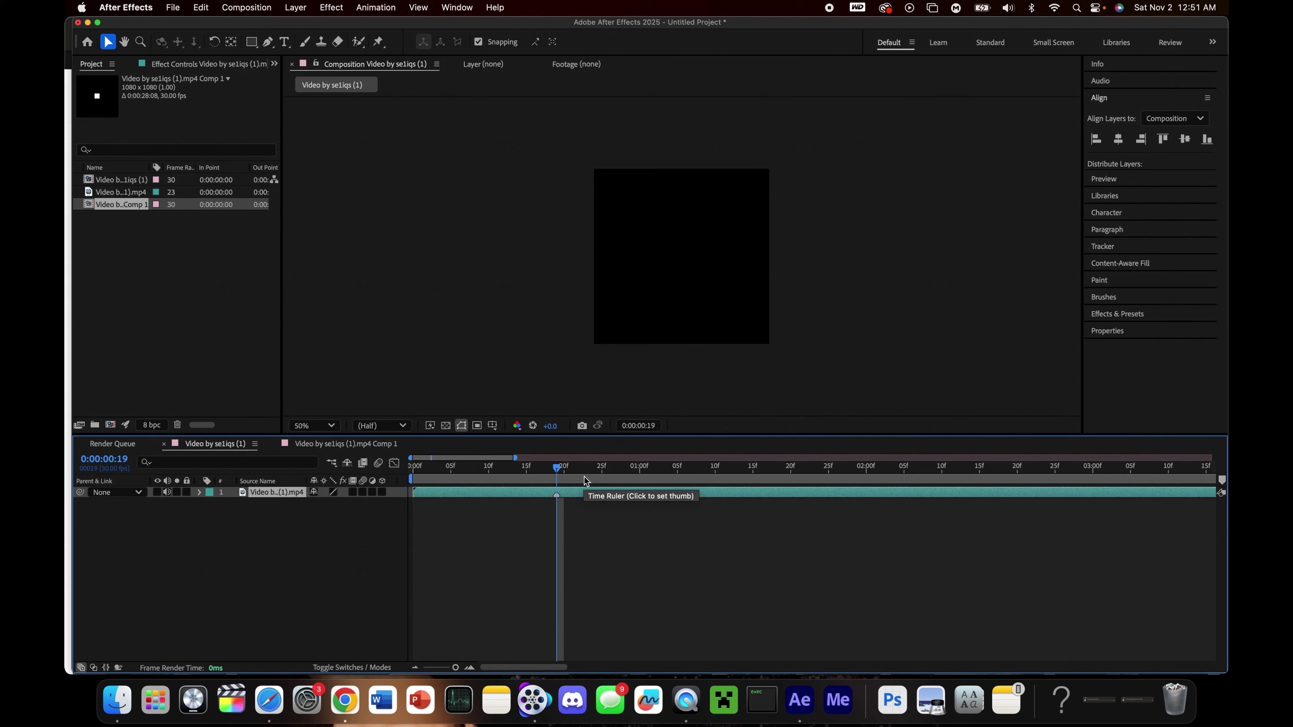
click(562, 507)
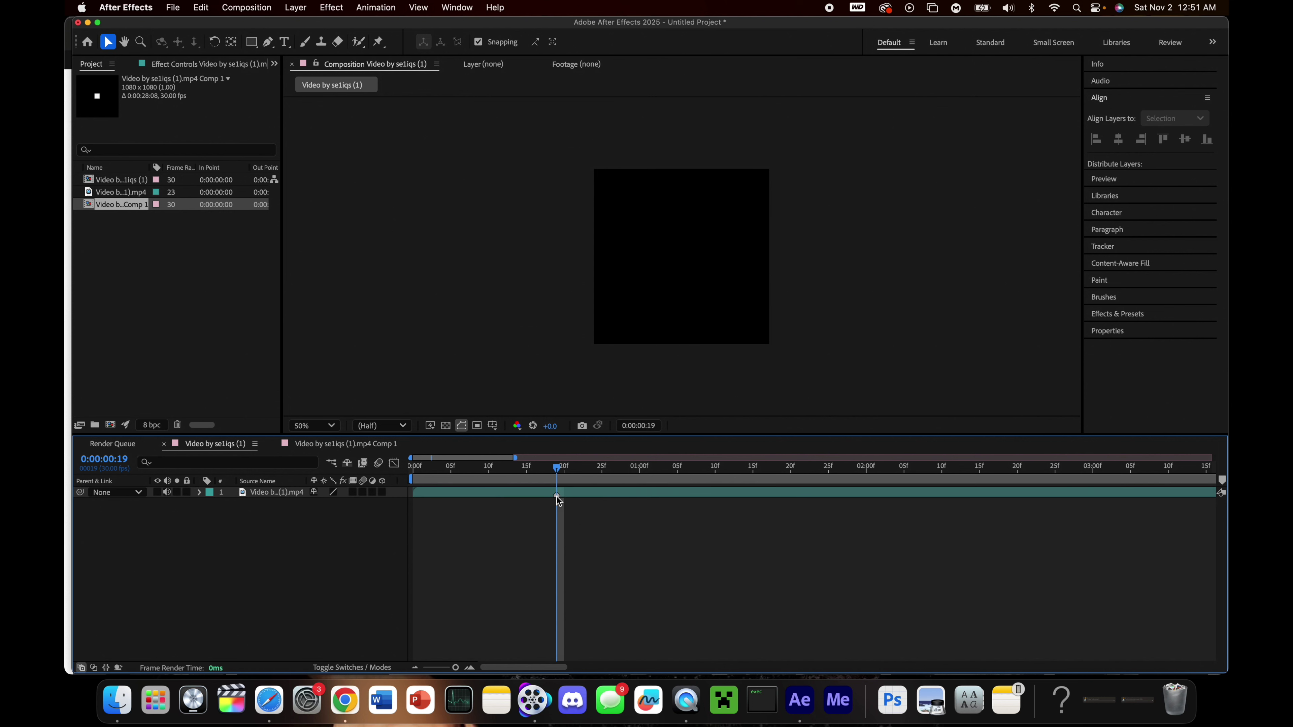
Give the layer marker at 0:00:00:19 the comment "start ballet spin here" and a Fuchsia label.
double_click(557, 496)
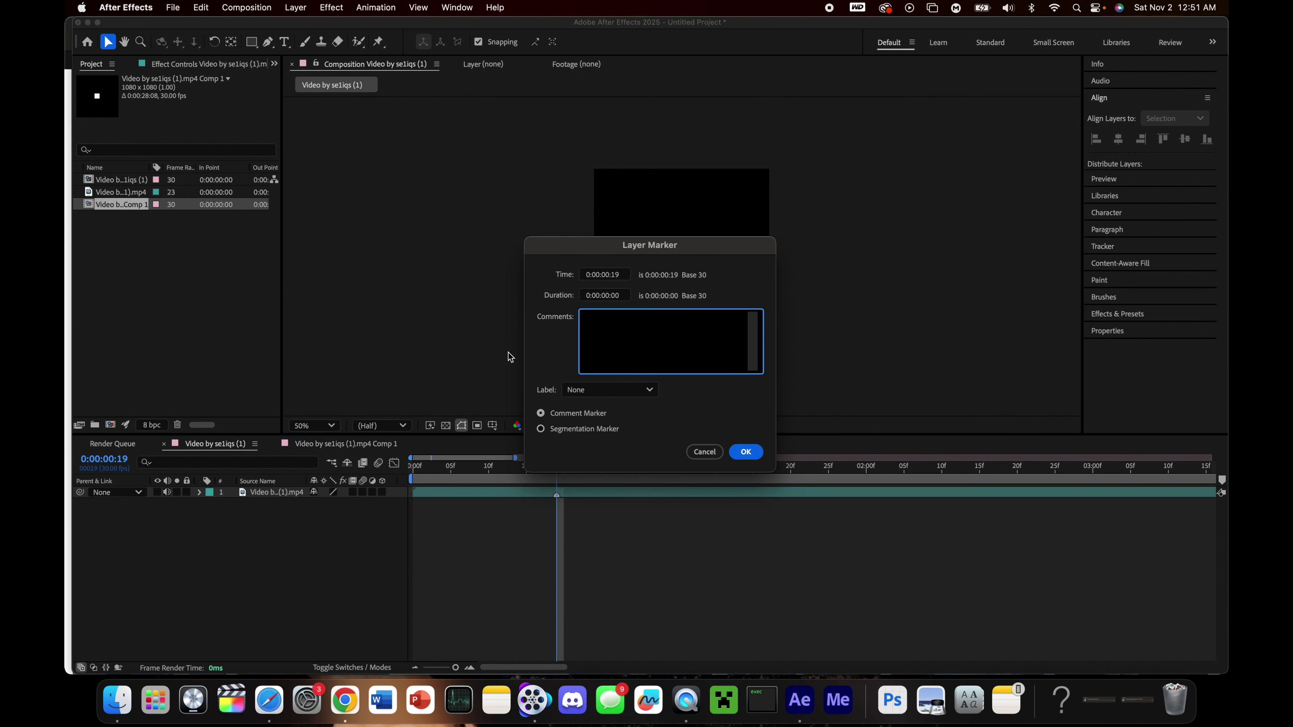
text(start ballet spin here)
click(631, 390)
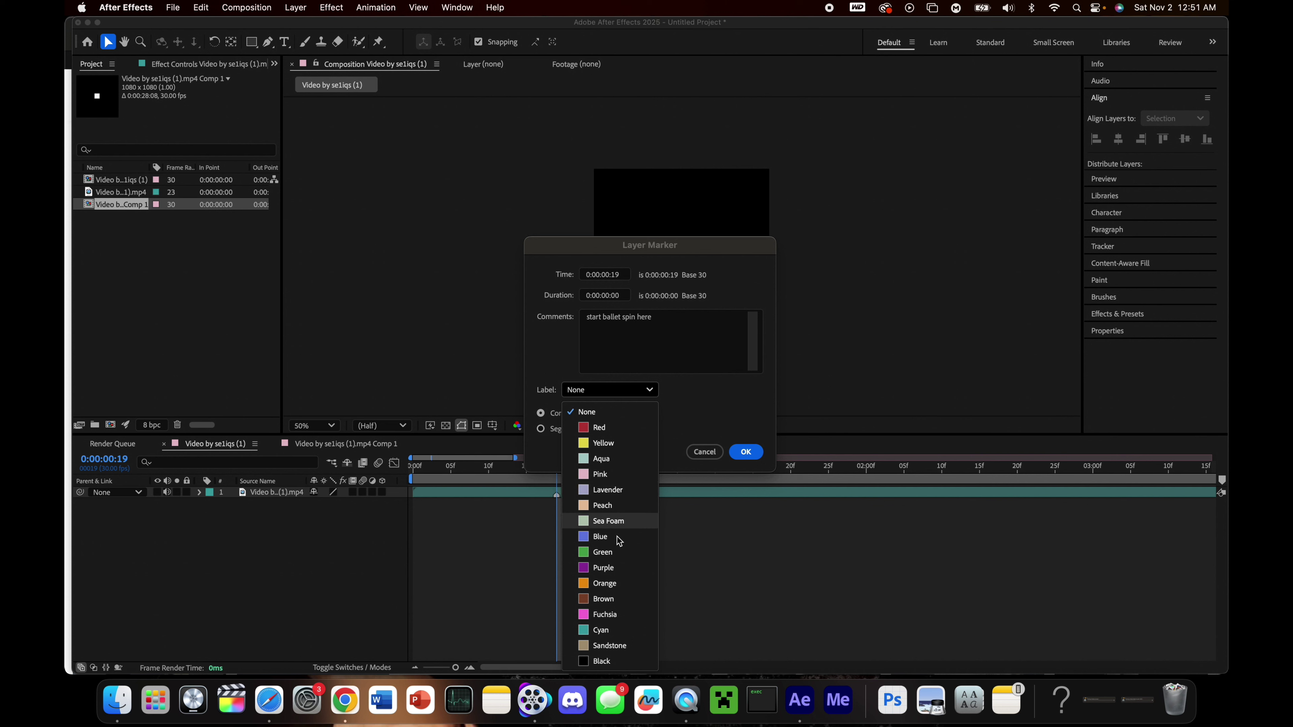
click(604, 616)
click(745, 451)
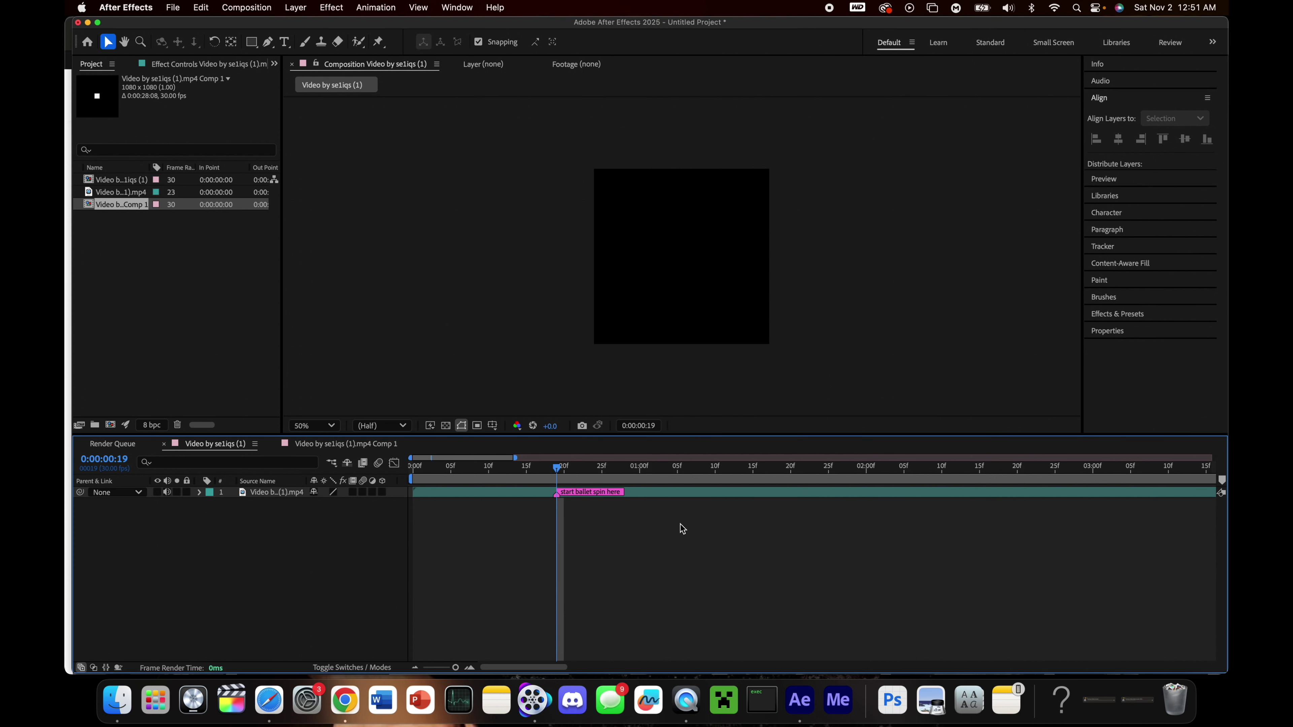
click(575, 493)
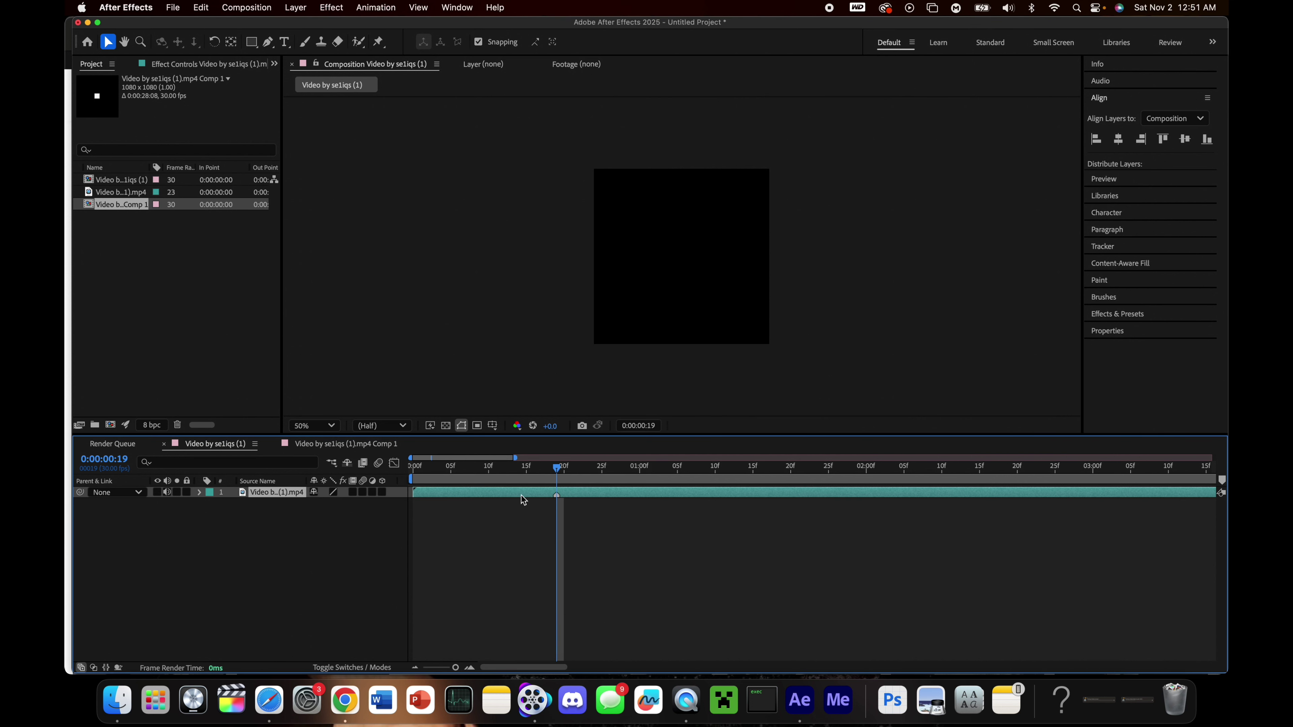